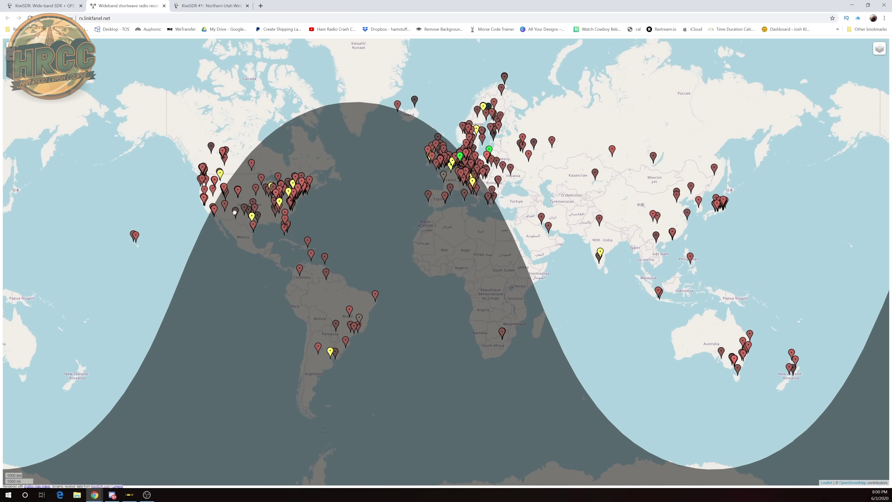
Locate the northern Utah KiwiSDR receivers near Salt Lake City on the world map and open one of them
drag(242, 217, 394, 280)
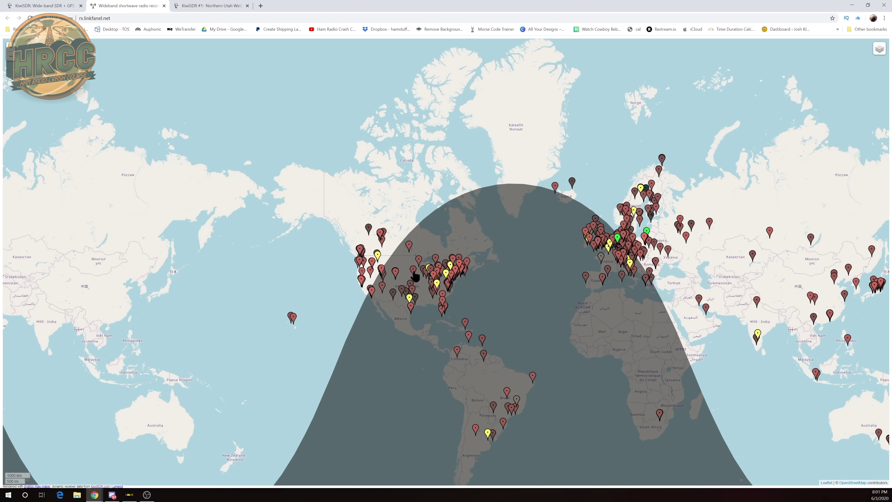
scroll(413, 279, up, 1)
scroll(415, 280, up, 2)
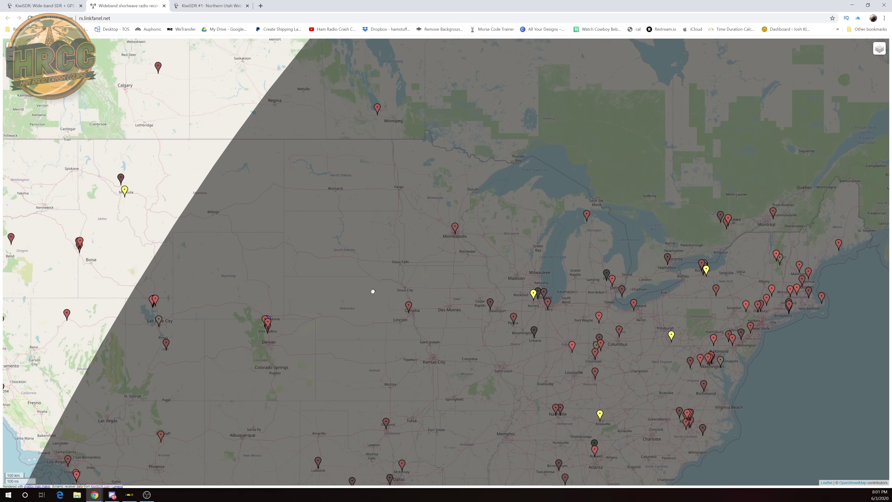
drag(372, 291, 428, 269)
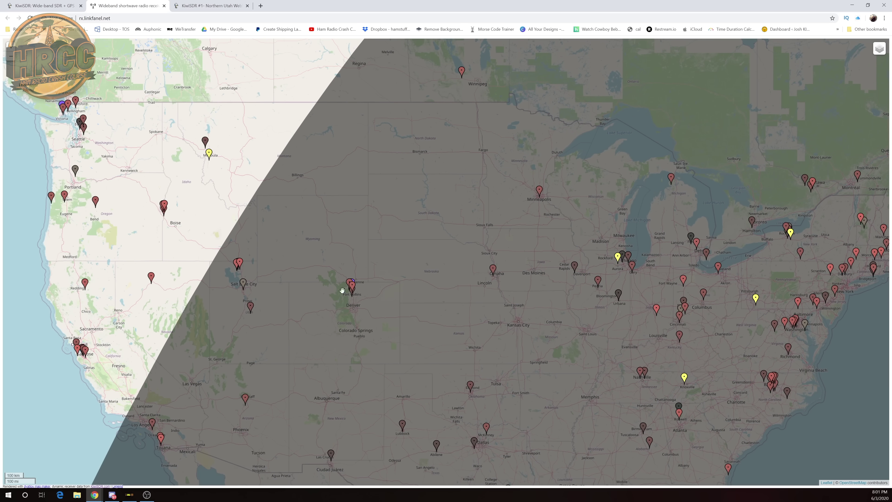
click(241, 266)
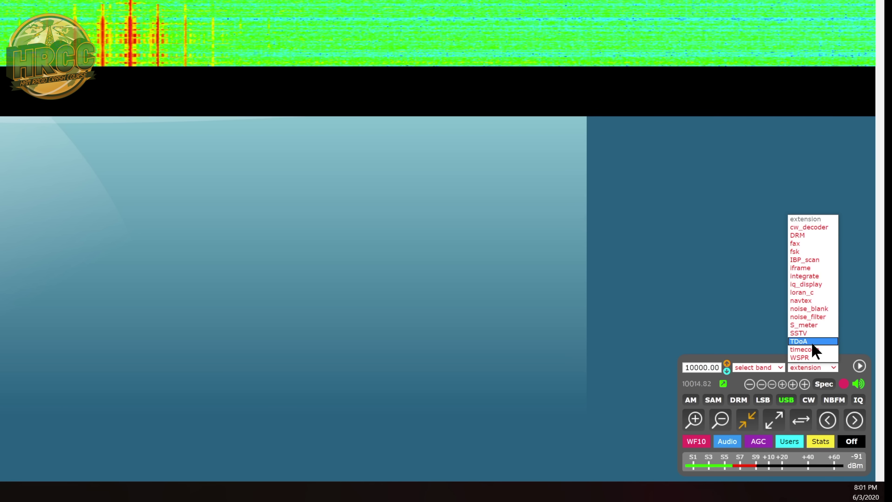
Load the TDoA extension on the receiver tuned to 10000.00 kHz and mute the receiver's audio
click(811, 342)
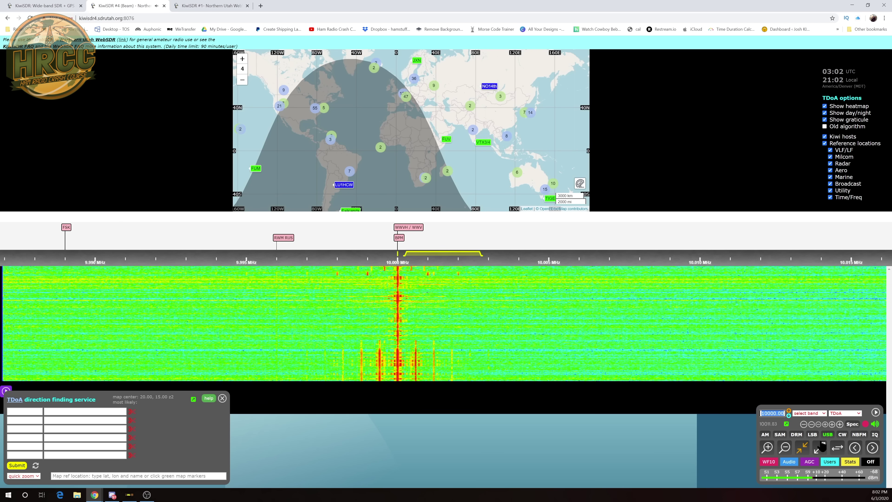
click(874, 424)
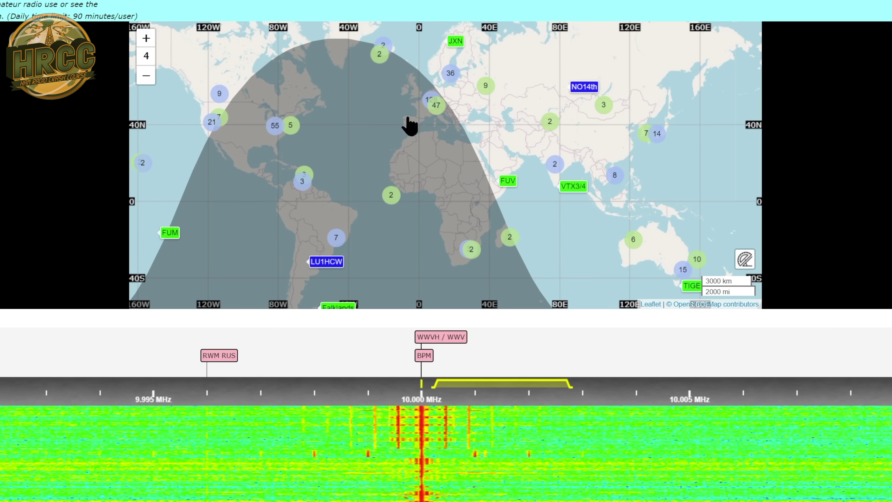
Add the KA7U/2 receiver in the northwestern United States to the TDoA sampling stations
click(389, 12)
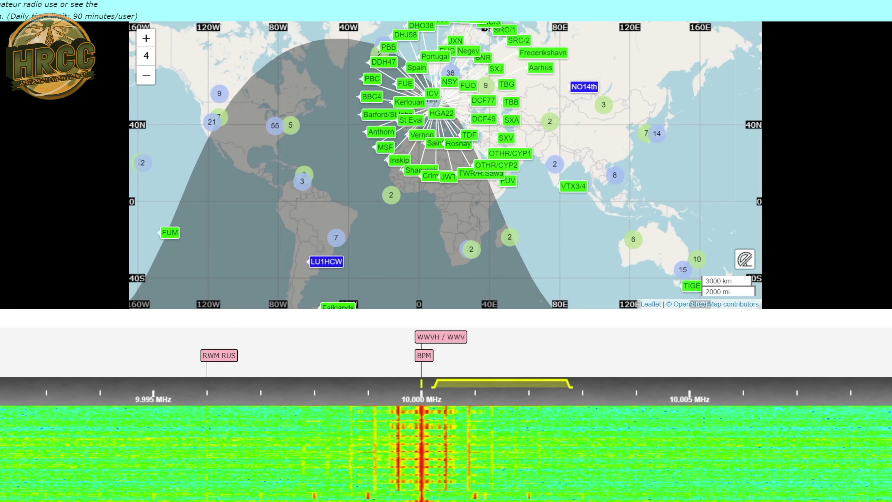
drag(319, 183, 398, 193)
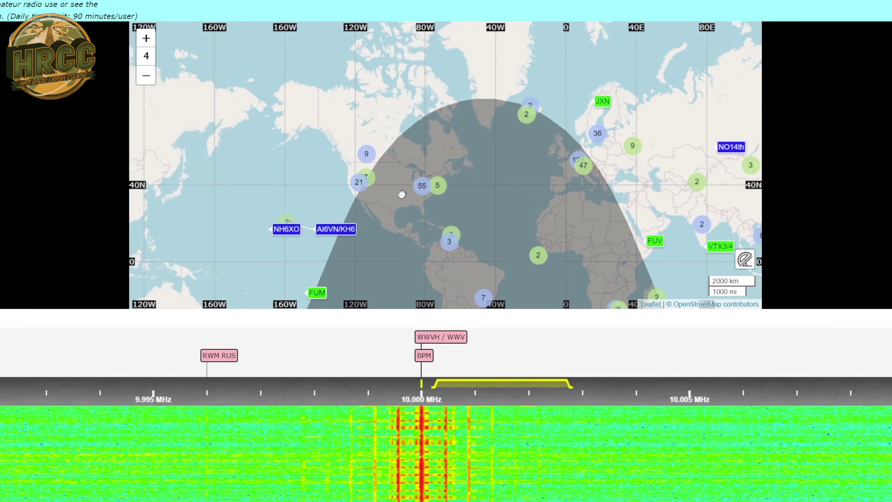
scroll(406, 197, up, 3)
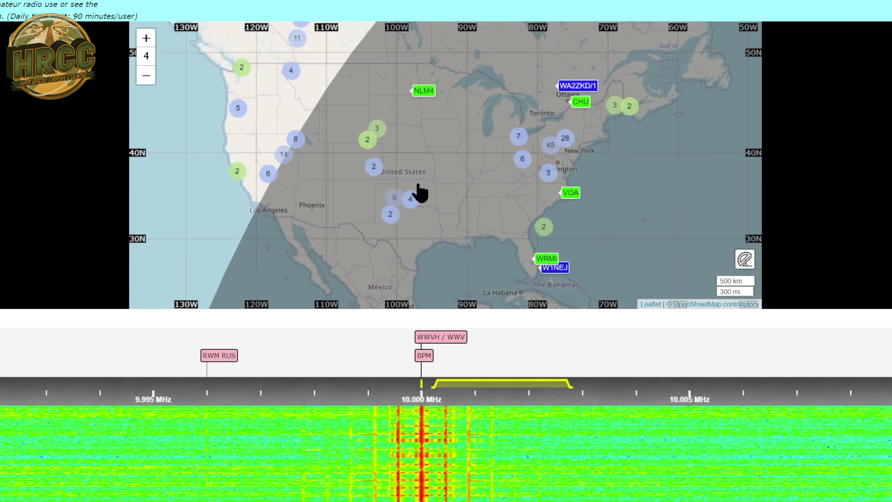
scroll(445, 171, up, 2)
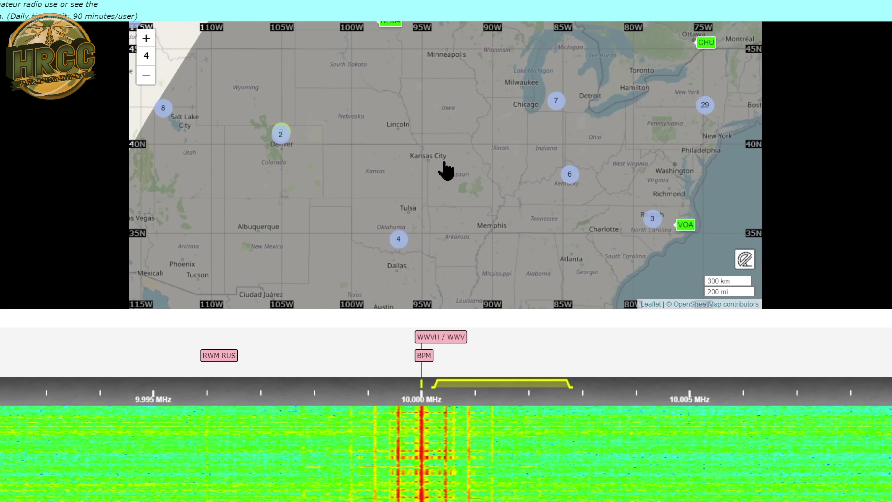
scroll(445, 171, down, 2)
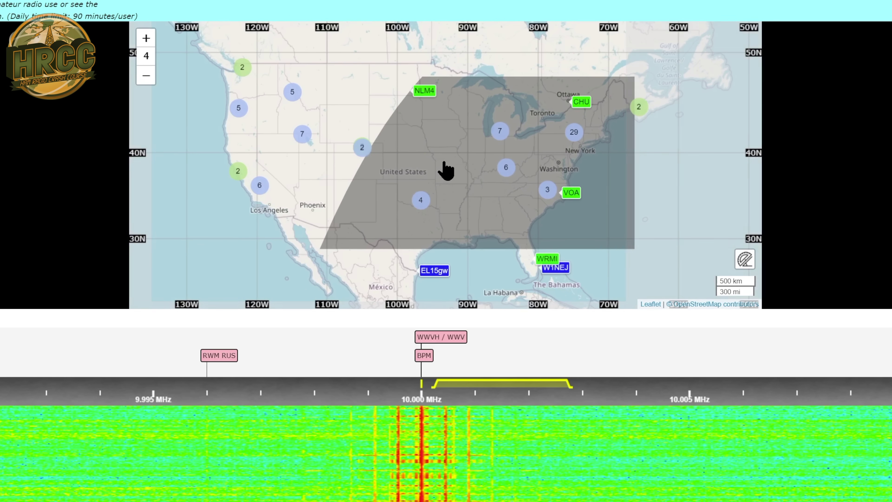
click(294, 100)
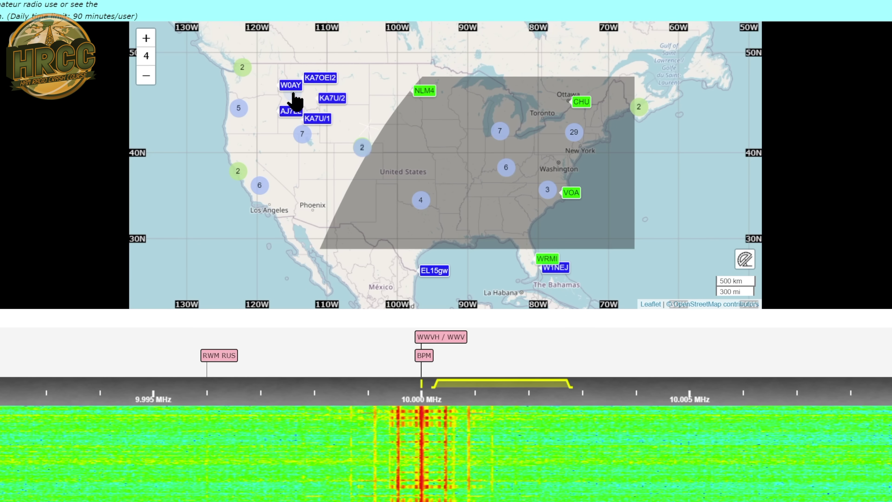
mouse_move(329, 103)
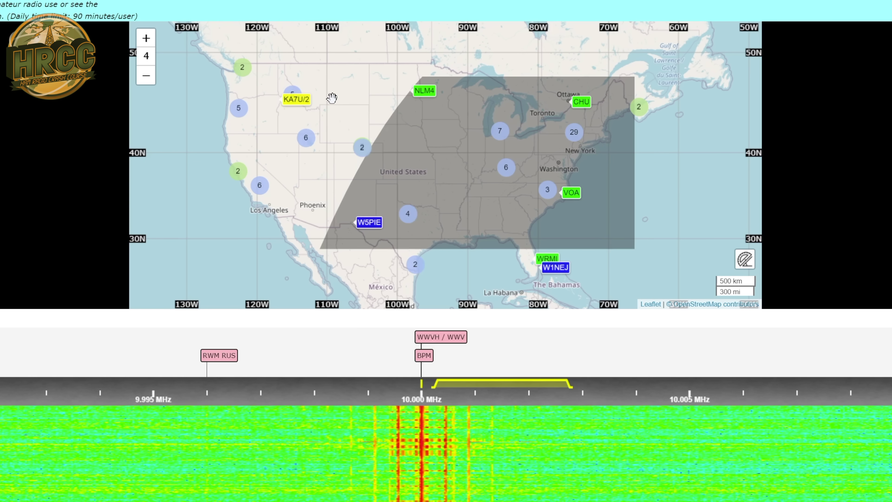
click(470, 148)
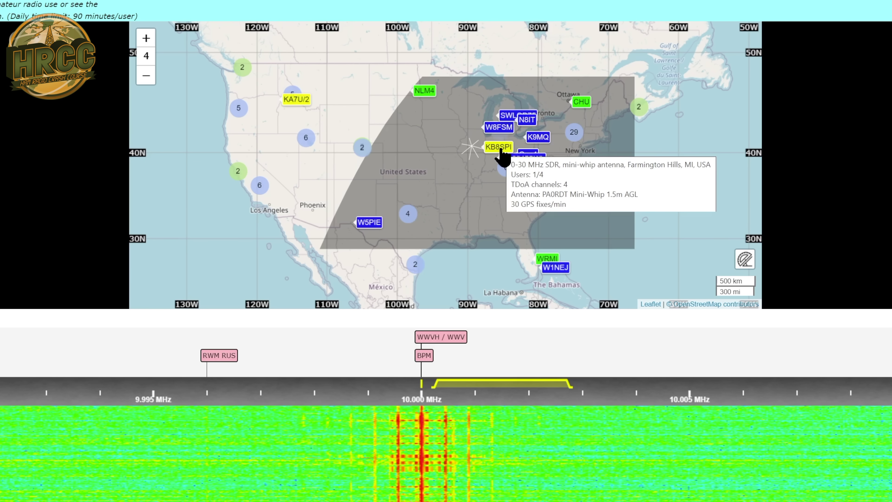
click(464, 179)
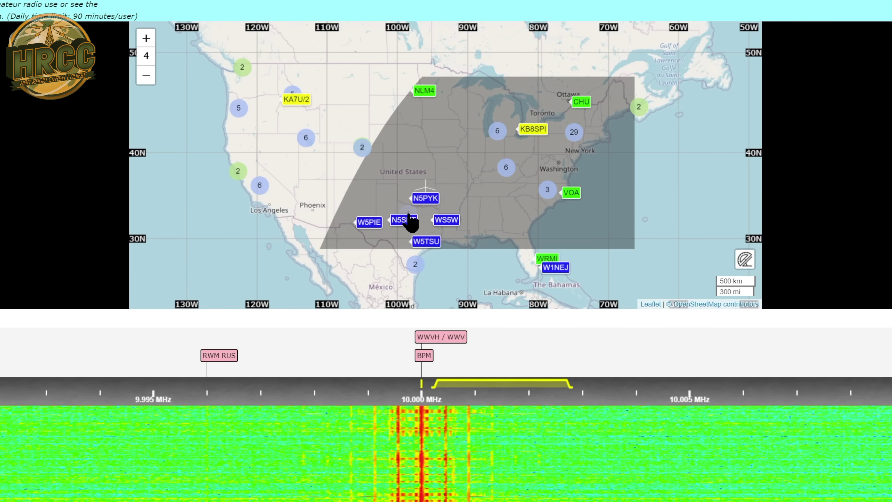
click(426, 198)
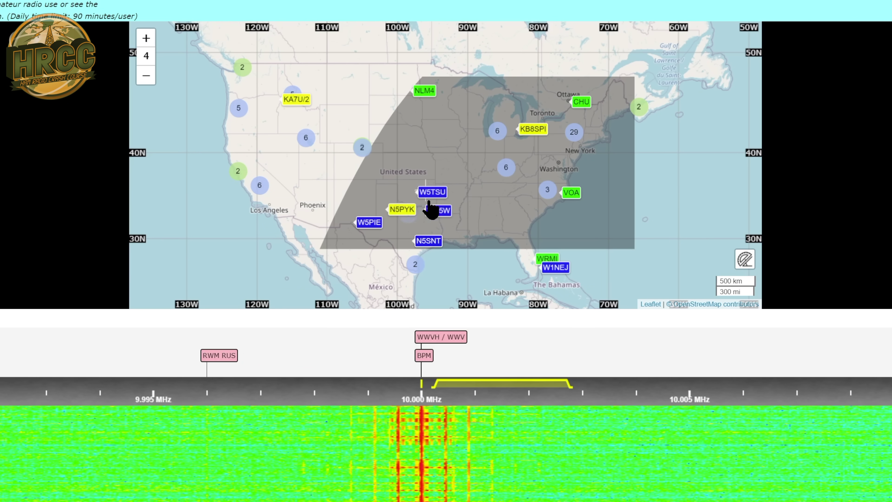
Add the AC6RB receiver in Southern California and the VA6DX receiver in western Canada as TDoA sampling stations
mouse_move(265, 197)
click(289, 173)
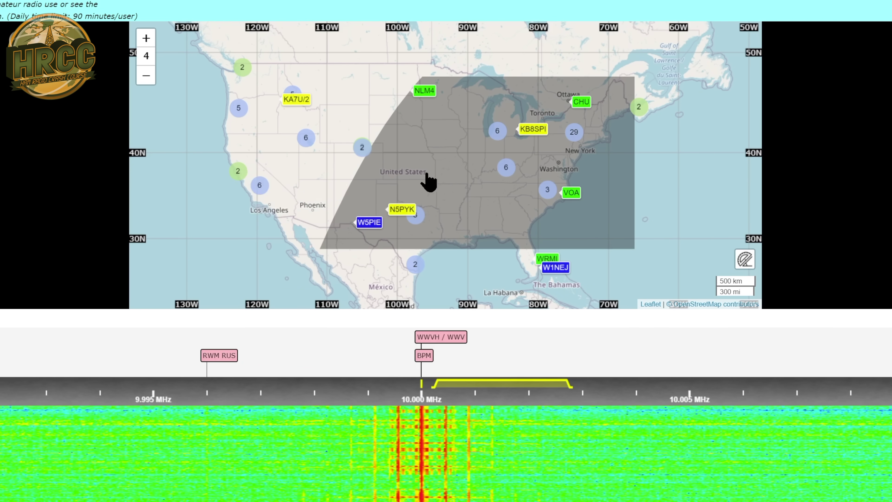
mouse_move(568, 150)
drag(365, 90, 396, 179)
mouse_move(333, 102)
click(360, 121)
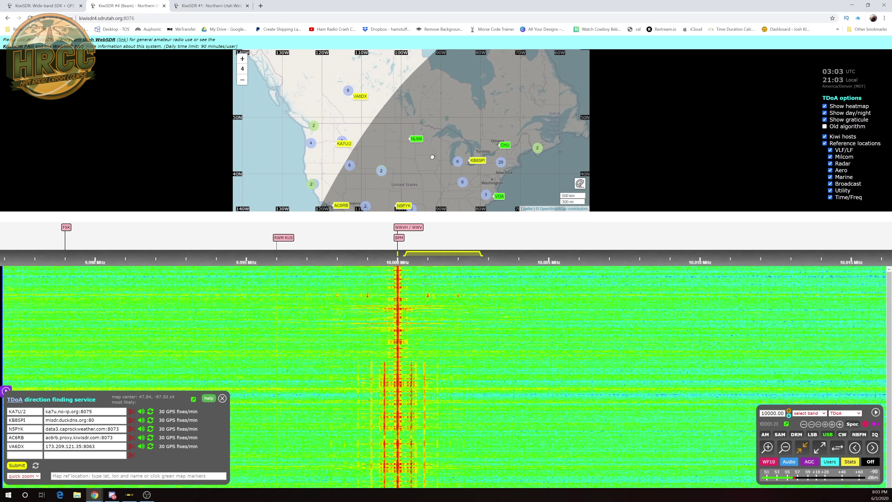
Add the N4TTN receiver on the southeastern US coast as the sixth TDoA sampling station
drag(435, 186, 433, 153)
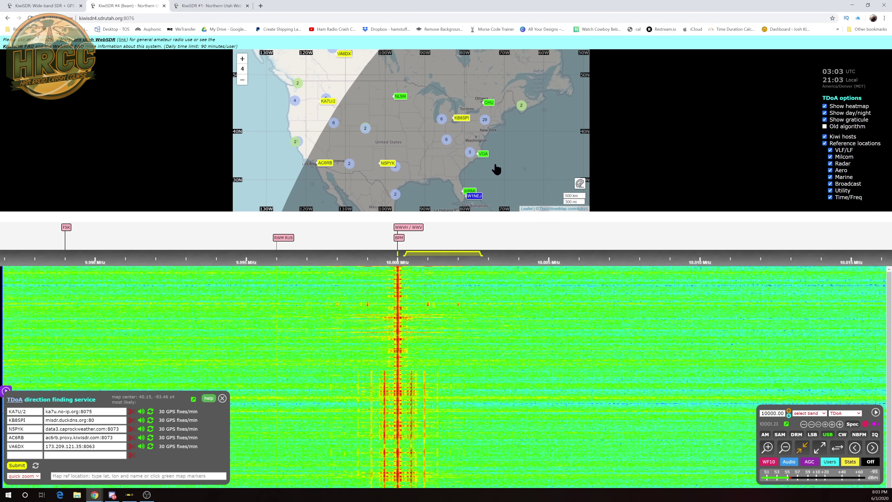
mouse_move(469, 153)
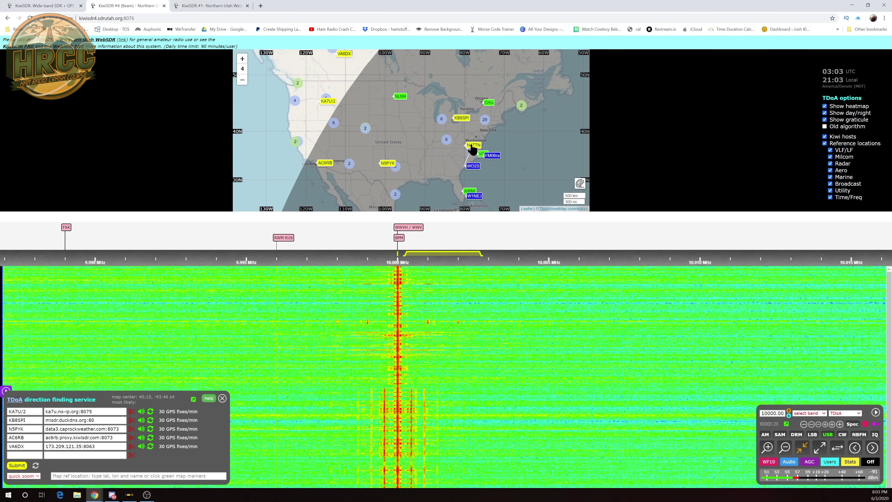
click(472, 145)
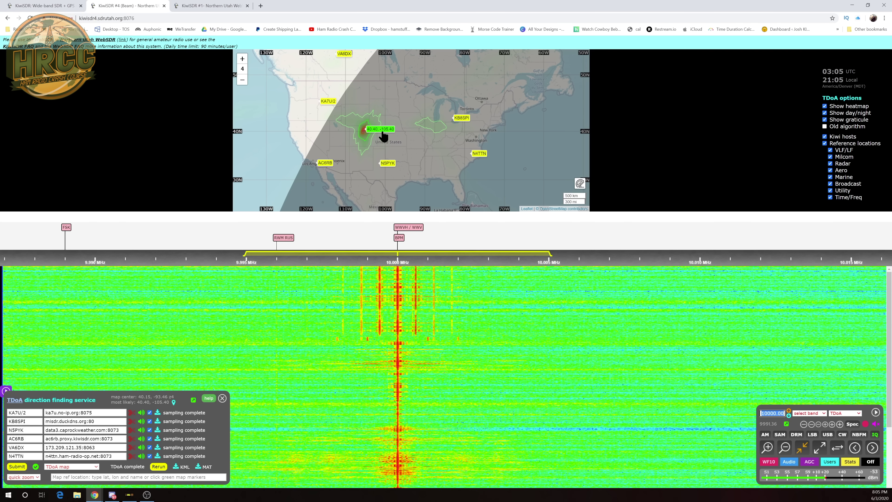
Examine the TDoA heatmap around the most likely transmitter position in Colorado and open that position's marker in Google Maps
scroll(370, 138, up, 2)
scroll(371, 139, up, 3)
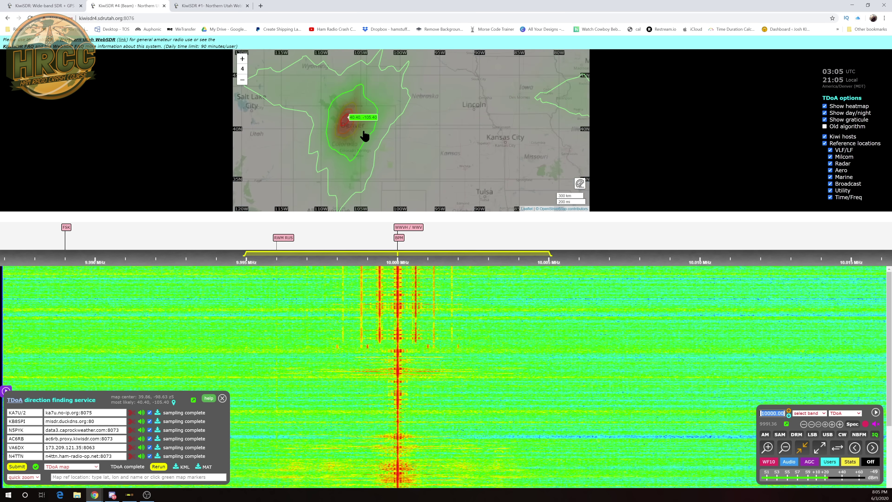
scroll(328, 121, up, 1)
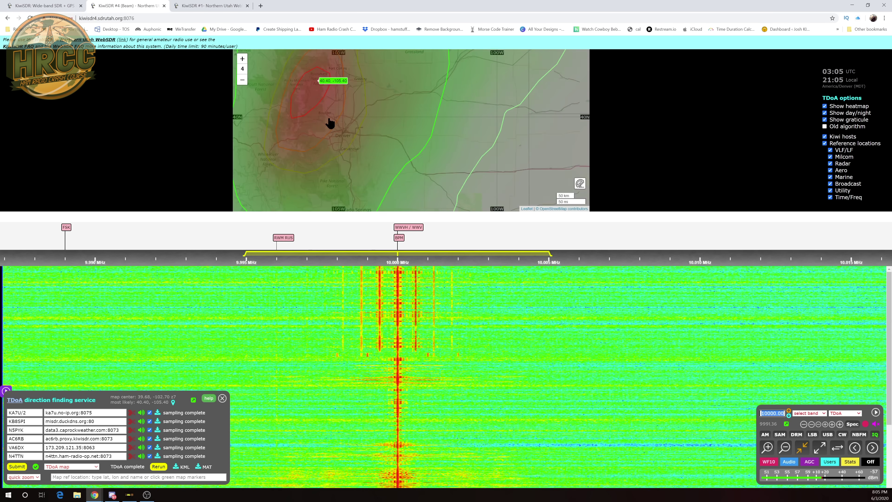
drag(352, 153, 362, 173)
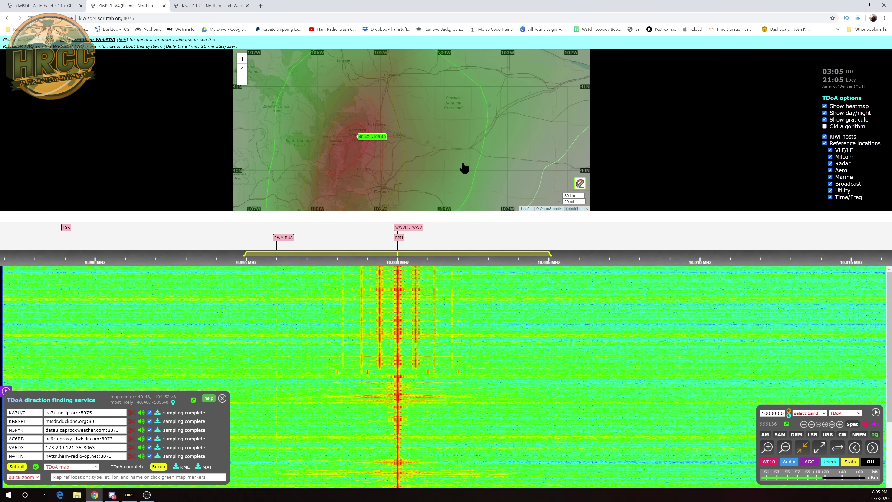
click(581, 183)
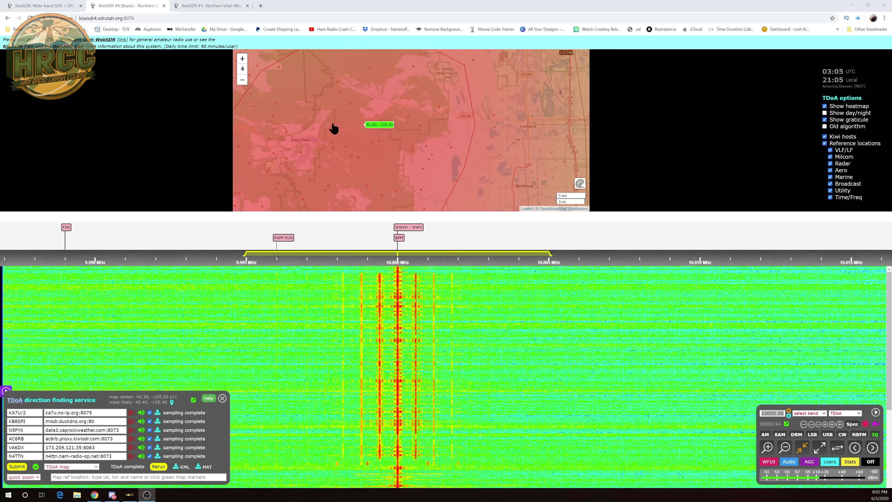
drag(334, 131, 355, 158)
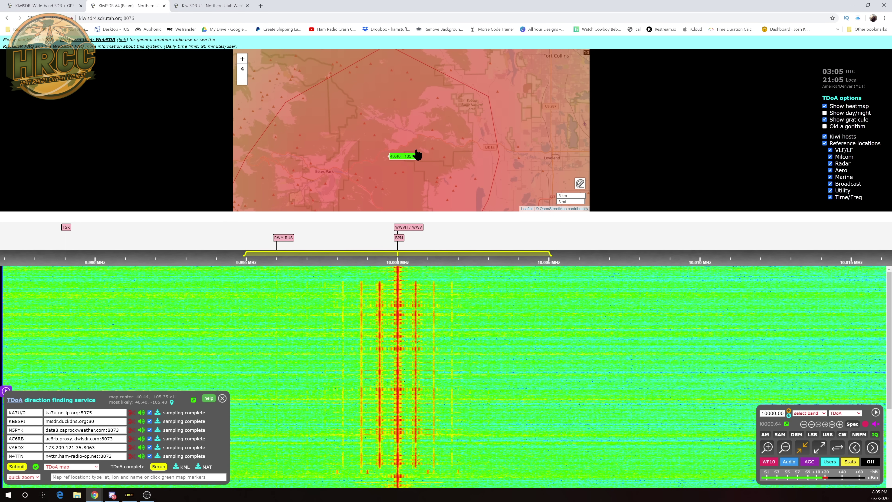
drag(473, 131, 467, 137)
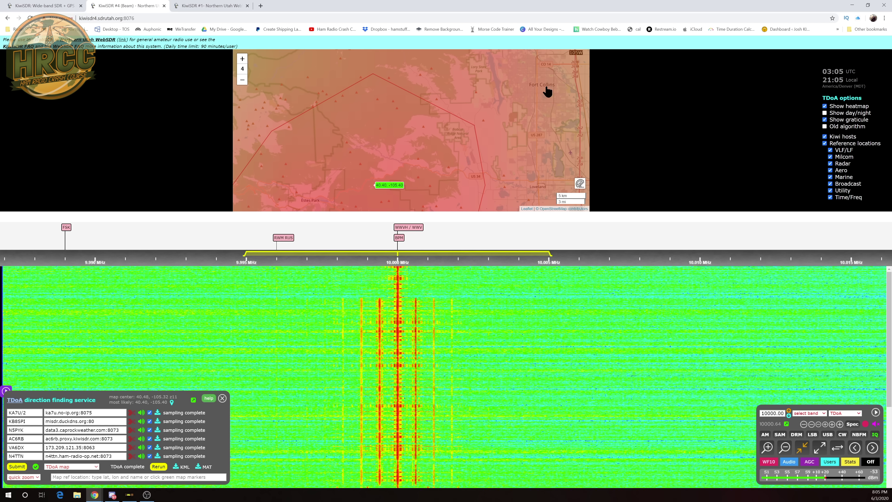
drag(378, 197, 447, 163)
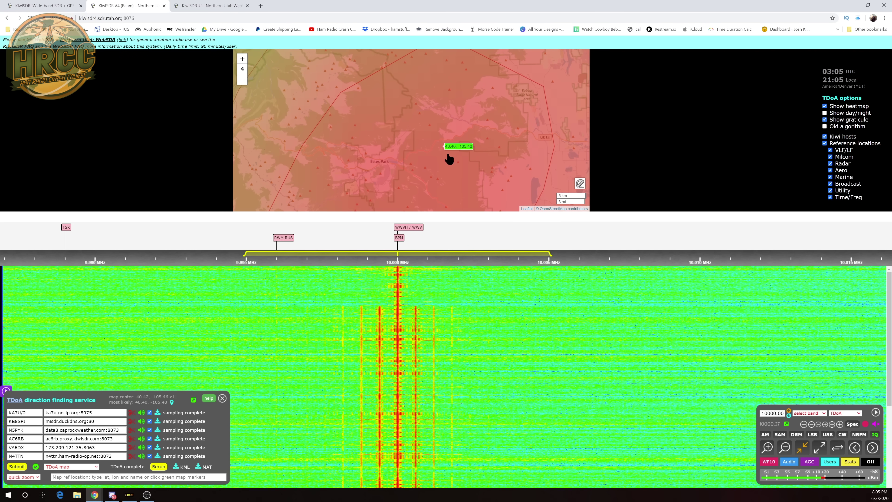
click(453, 155)
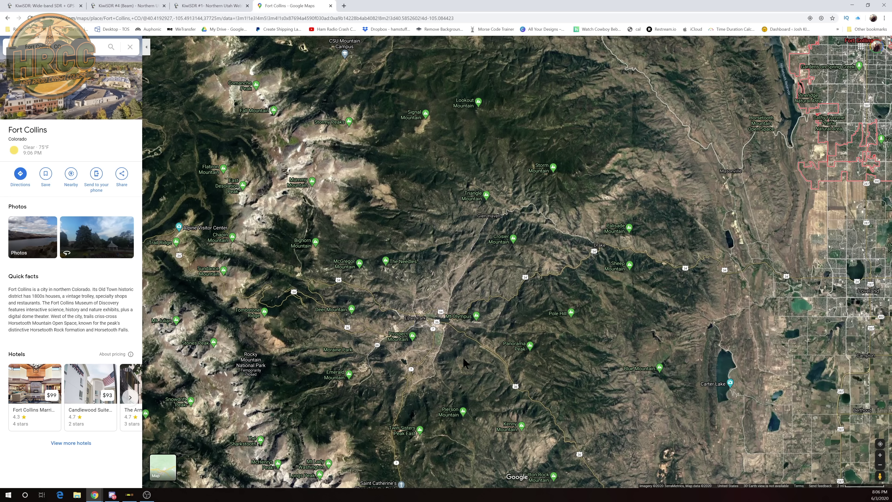
Search Google Maps for NIST Radio Station WWV and view its location relative to the surrounding Fort Collins area
click(47, 47)
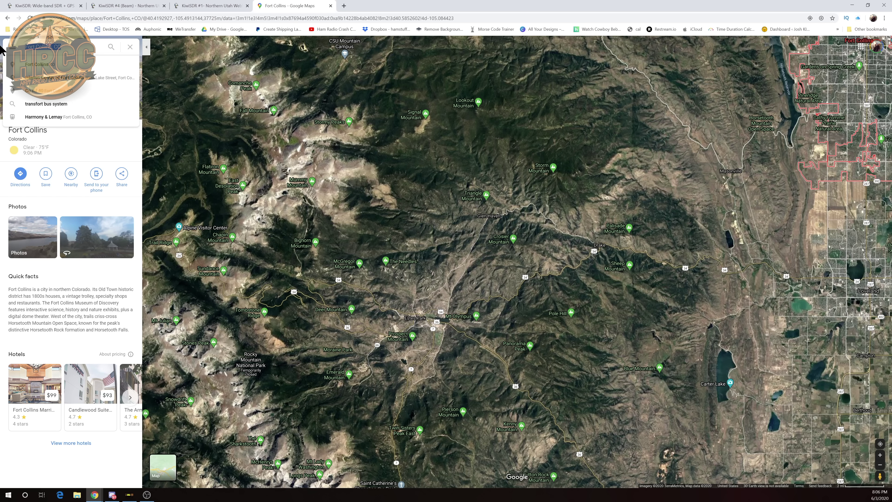
text(nist)
key(Return)
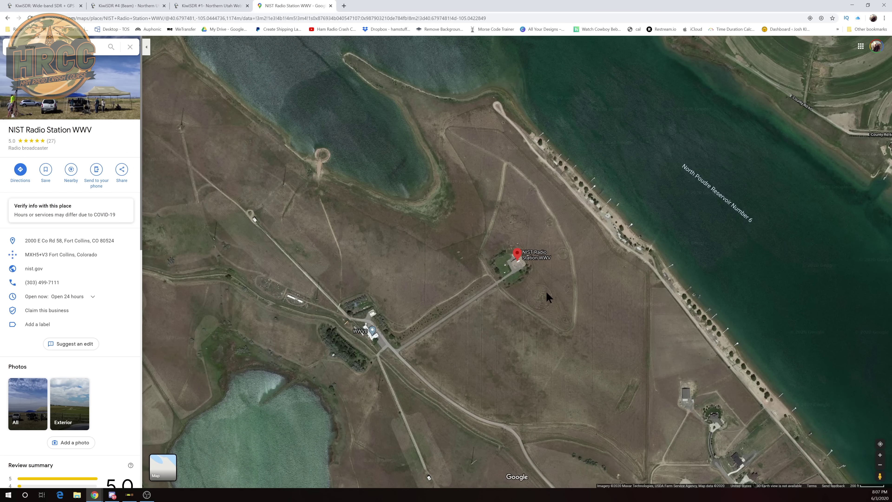
scroll(538, 280, down, 5)
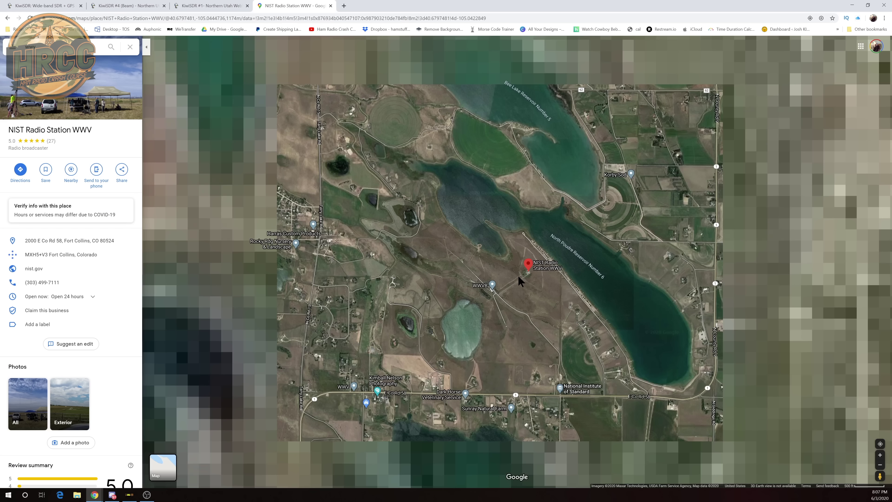
scroll(520, 281, down, 4)
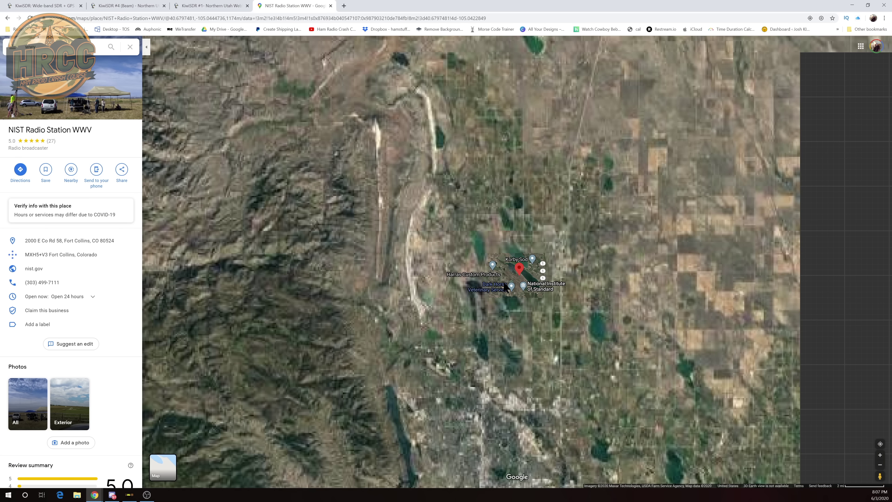
scroll(504, 288, down, 2)
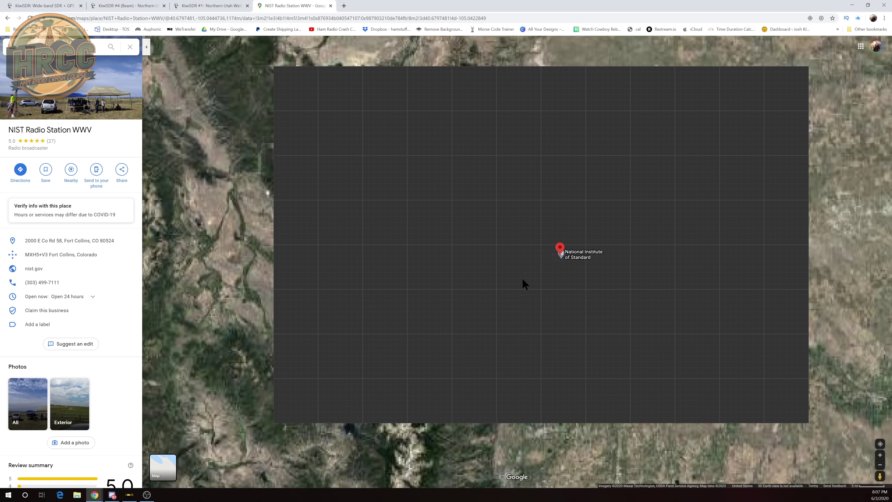
mouse_move(565, 257)
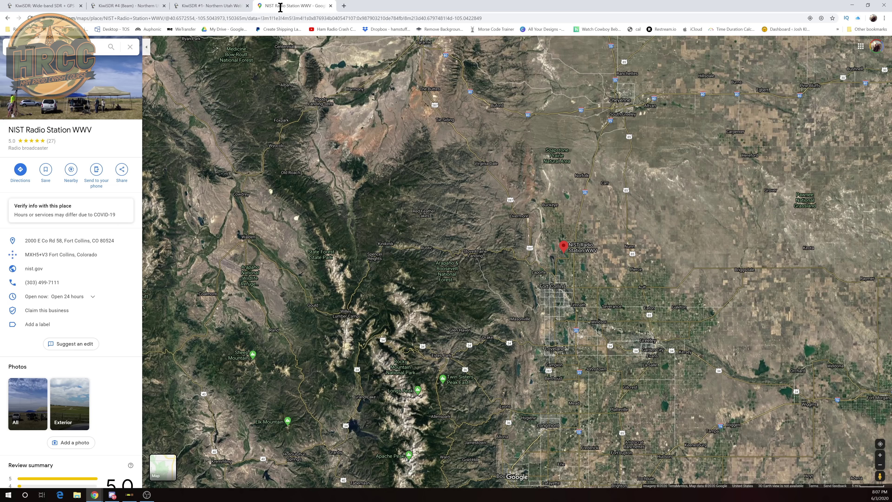
Return to the KiwiSDR TDoA map and examine the heatmap from the most likely position out to all sampling stations across North America
click(137, 10)
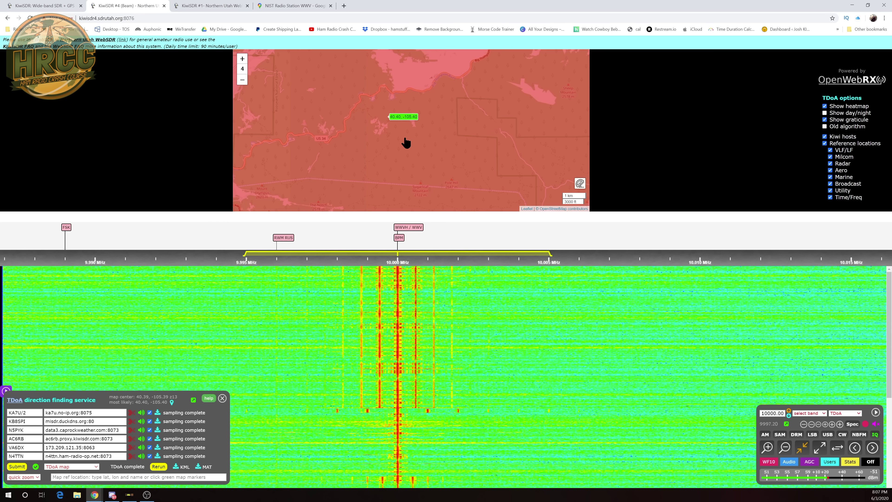
scroll(404, 139, down, 1)
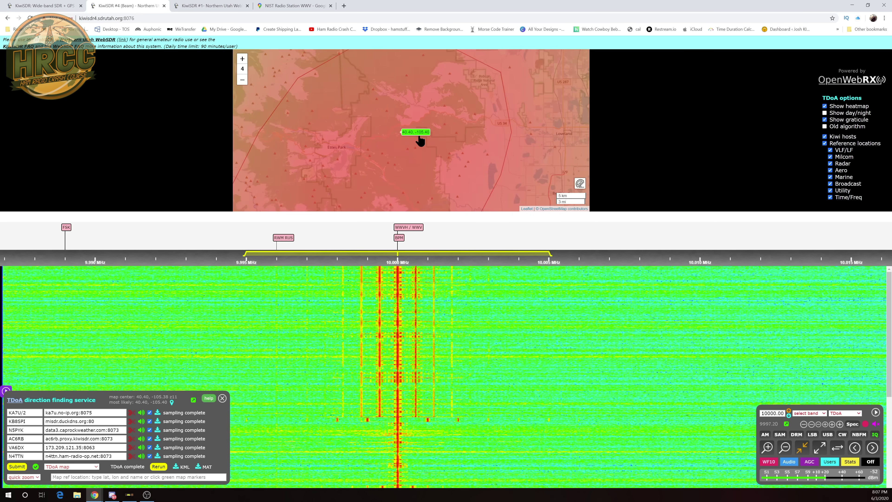
scroll(420, 139, down, 1)
drag(501, 84, 448, 108)
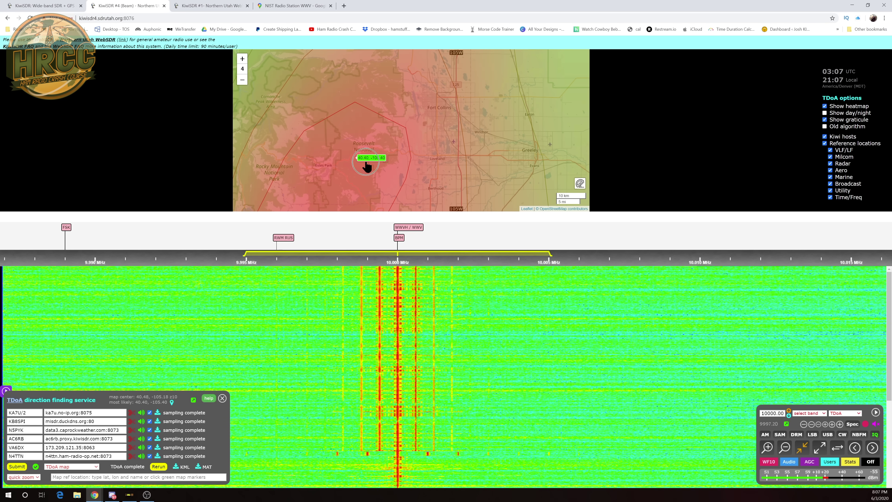
scroll(365, 161, down, 2)
scroll(371, 162, down, 1)
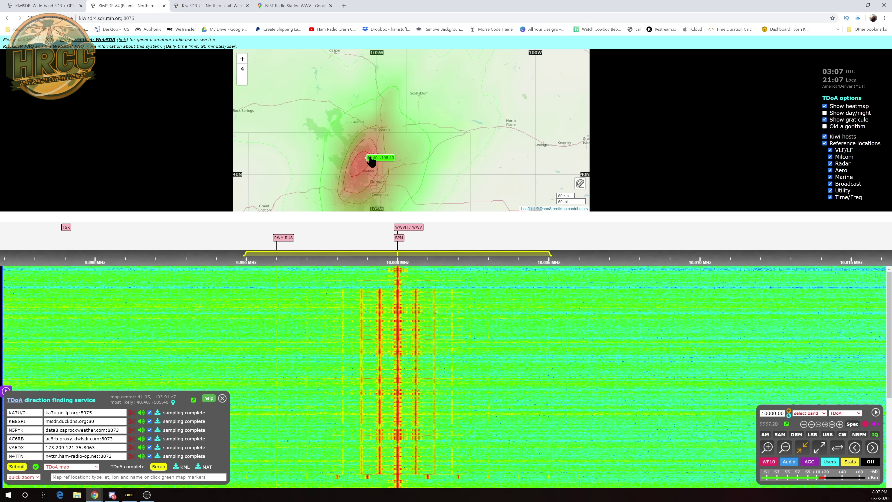
scroll(380, 161, down, 1)
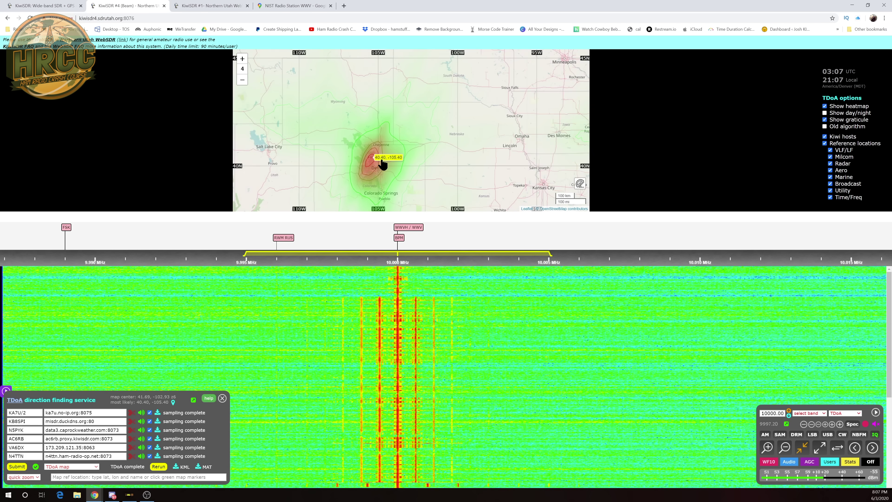
scroll(382, 162, down, 1)
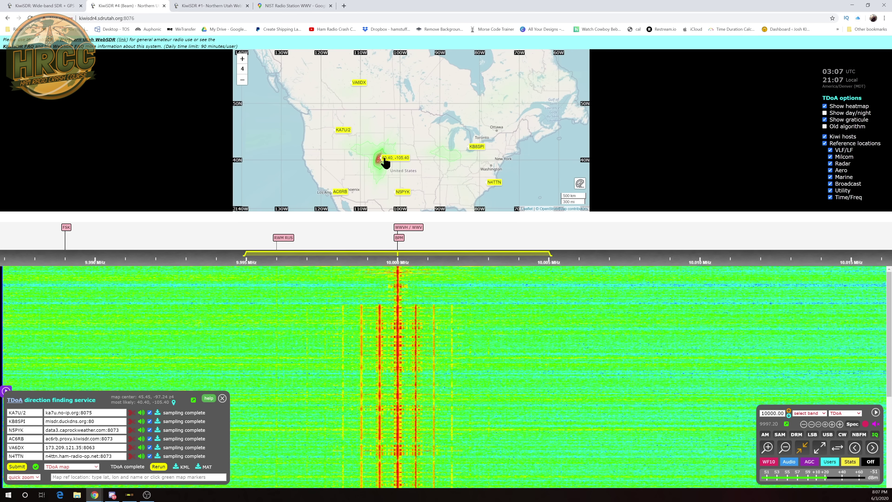
scroll(386, 163, down, 1)
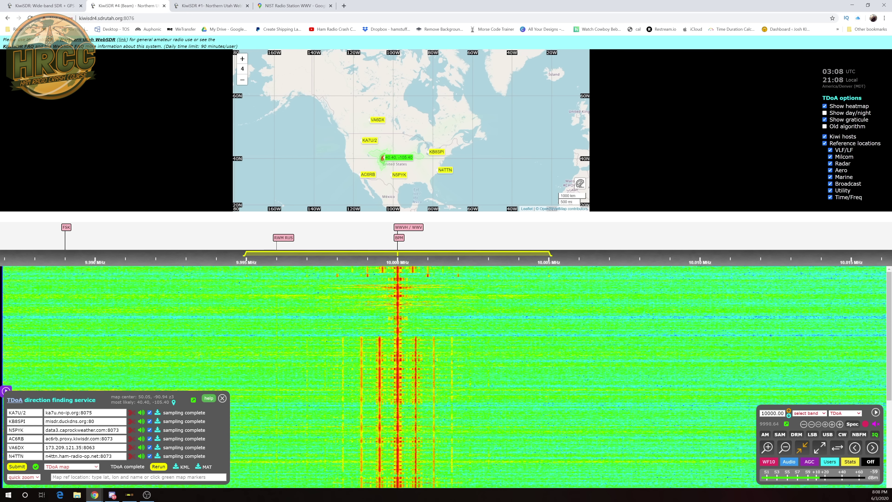
key(alt+Tab)
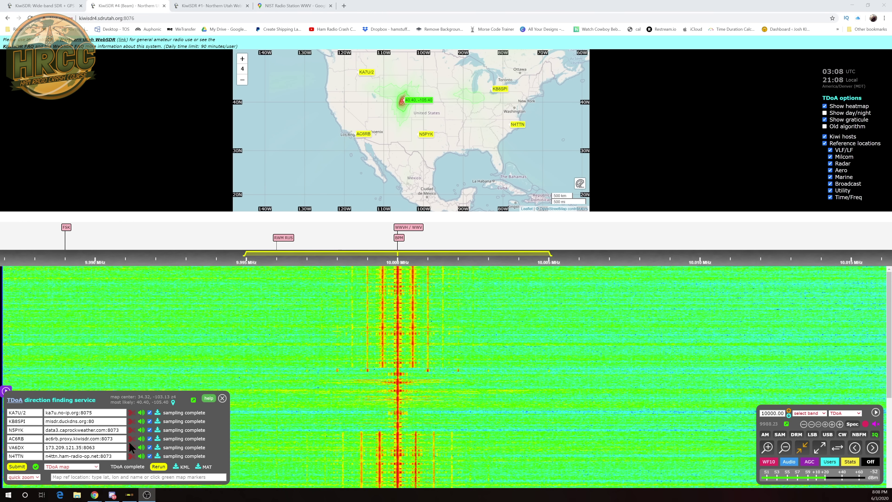
Clear all six receivers from the TDoA sampling station list
click(131, 413)
click(131, 421)
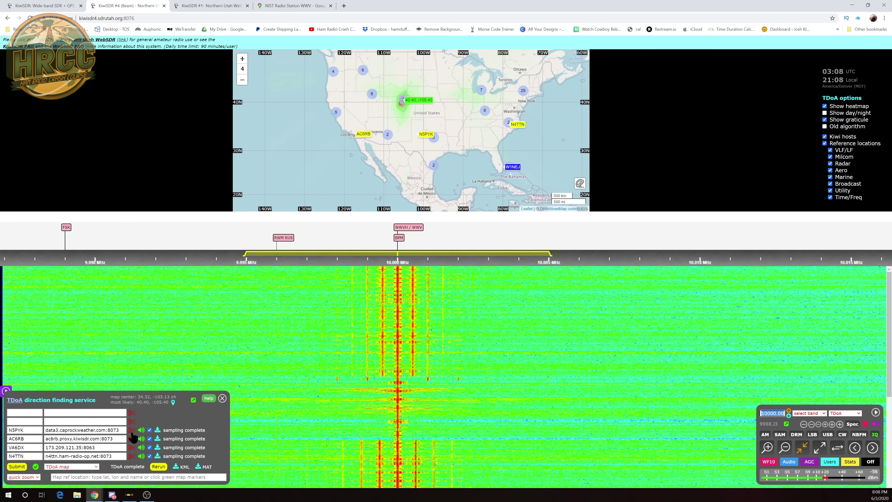
click(132, 430)
click(132, 439)
click(132, 448)
click(132, 456)
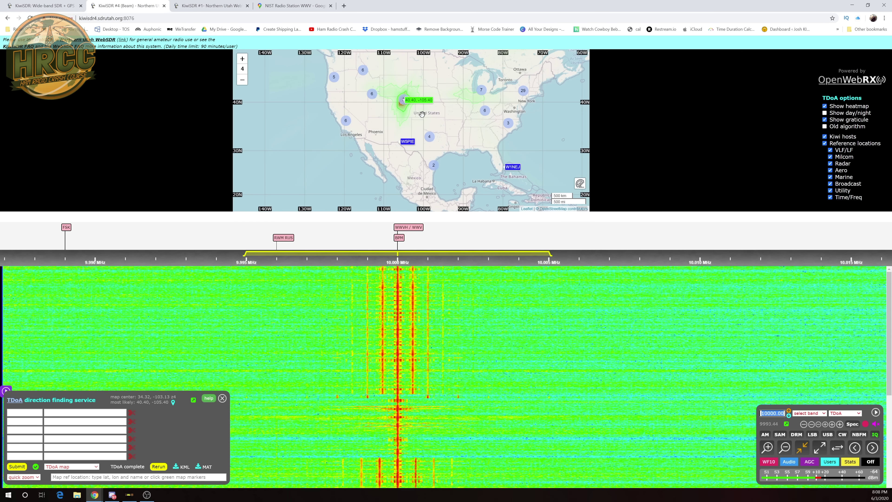
Add the N0EMP and W3LLA receivers in northern Colorado as TDoA sampling stations
drag(422, 117, 446, 145)
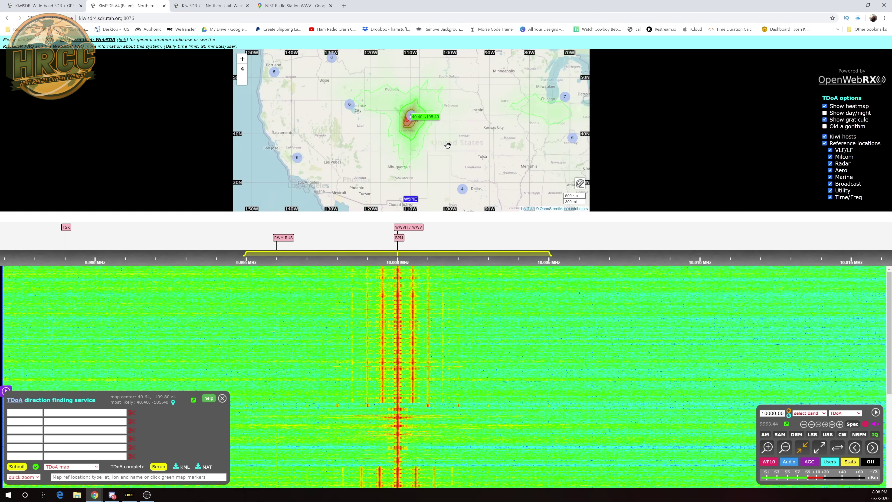
scroll(447, 144, up, 2)
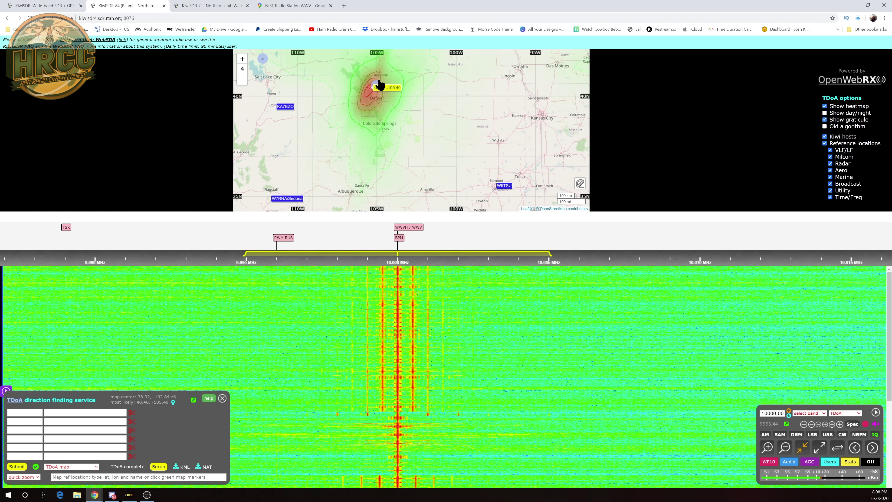
click(385, 88)
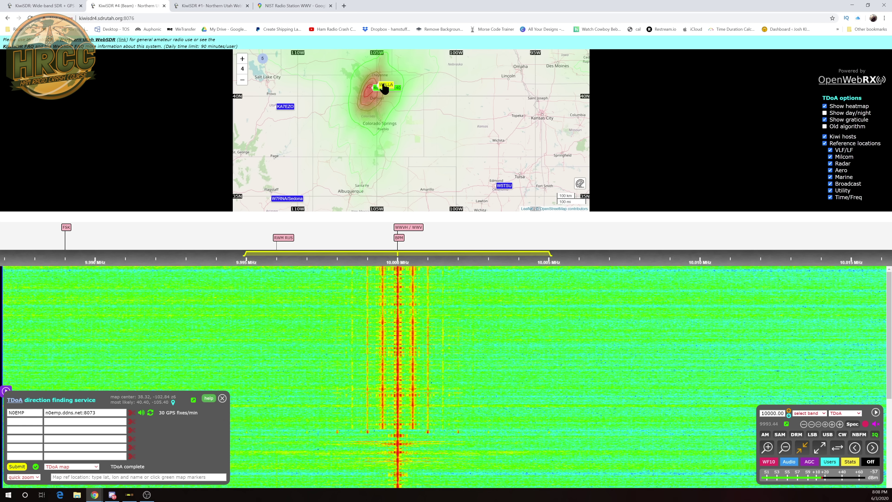
click(385, 88)
Add the W5TSU receiver in Oklahoma and the WA9245SWL and N8IT receivers in the Midwest as TDoA sampling stations
drag(406, 123, 454, 170)
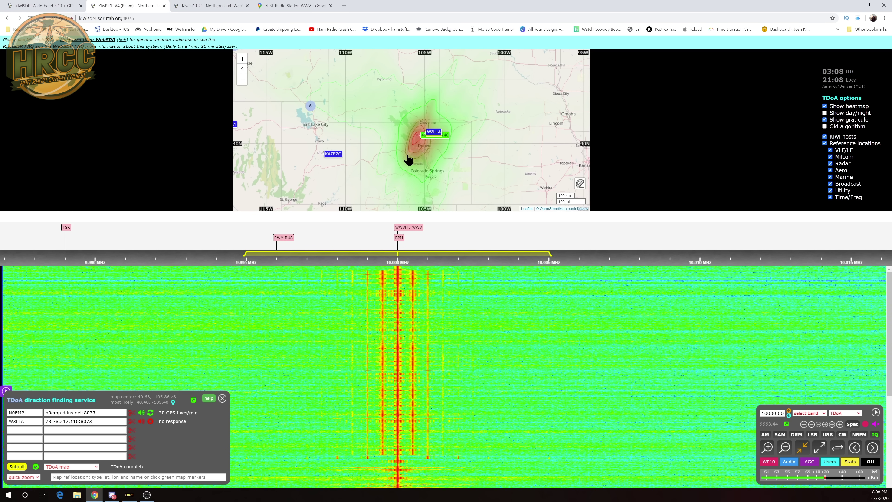
drag(464, 181, 331, 147)
drag(436, 164, 417, 122)
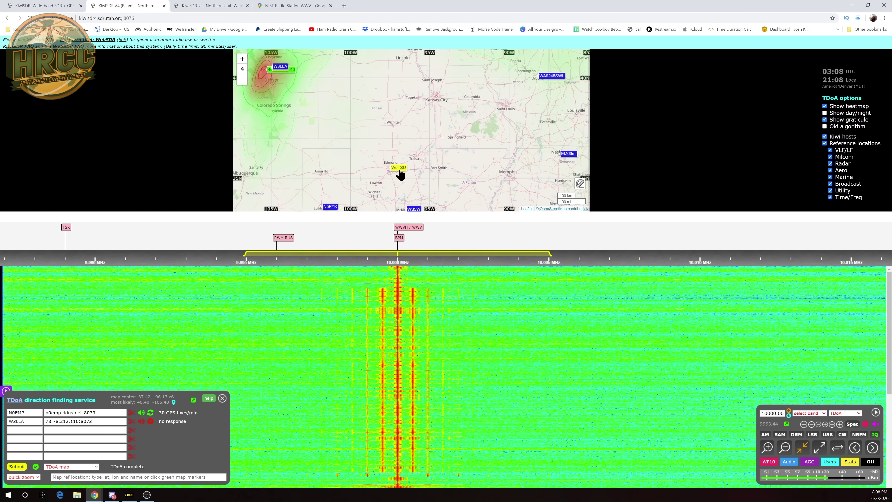
click(398, 168)
click(547, 83)
drag(452, 146, 390, 130)
click(511, 109)
Add the VE6HFD receiver in Alberta, Canada, as a TDoA sampling station
mouse_move(262, 91)
mouse_down()
mouse_move(391, 171)
mouse_move(362, 192)
mouse_up()
drag(421, 105, 400, 155)
mouse_move(387, 116)
mouse_down()
mouse_move(369, 155)
mouse_move(492, 137)
mouse_up()
drag(266, 147, 387, 143)
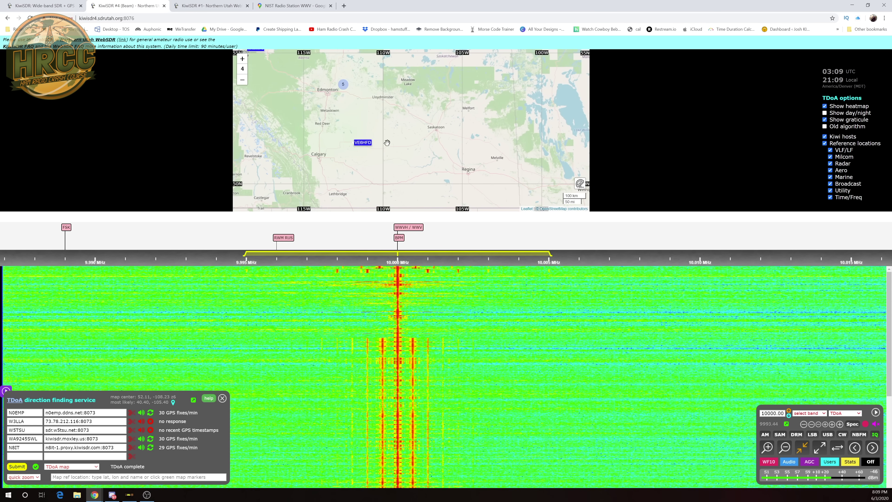
click(361, 143)
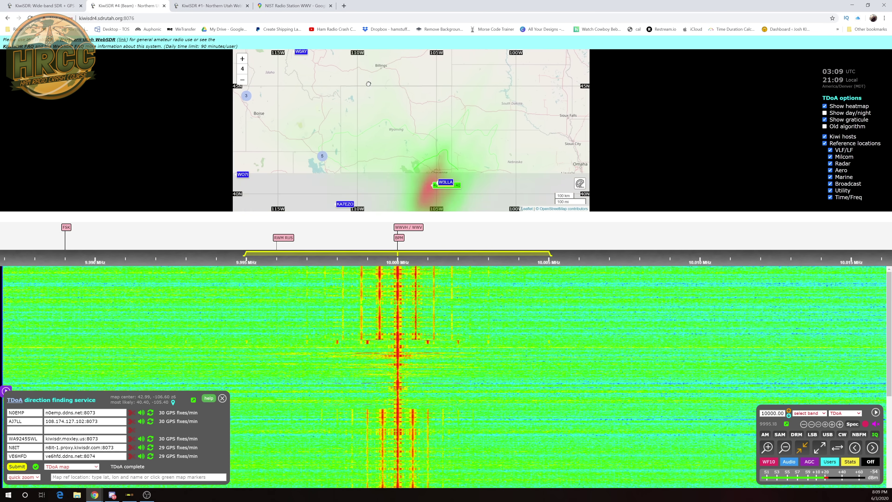
drag(505, 197, 465, 121)
drag(472, 163, 437, 84)
click(417, 163)
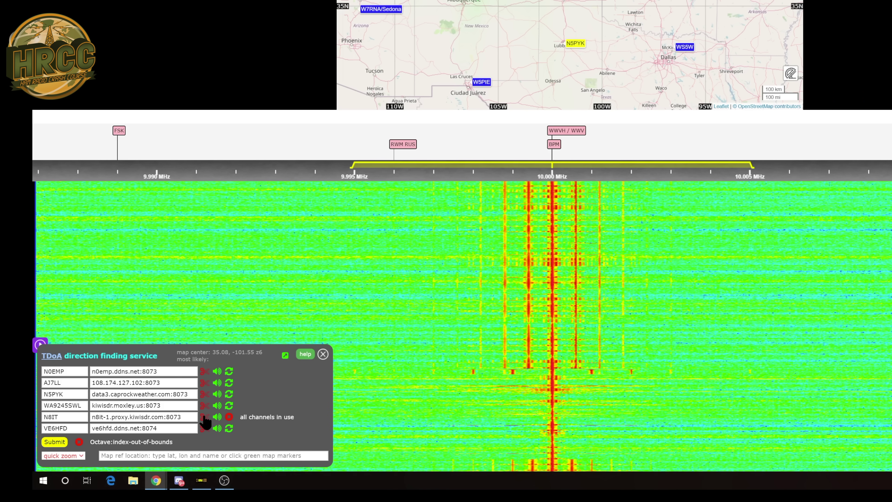
click(204, 416)
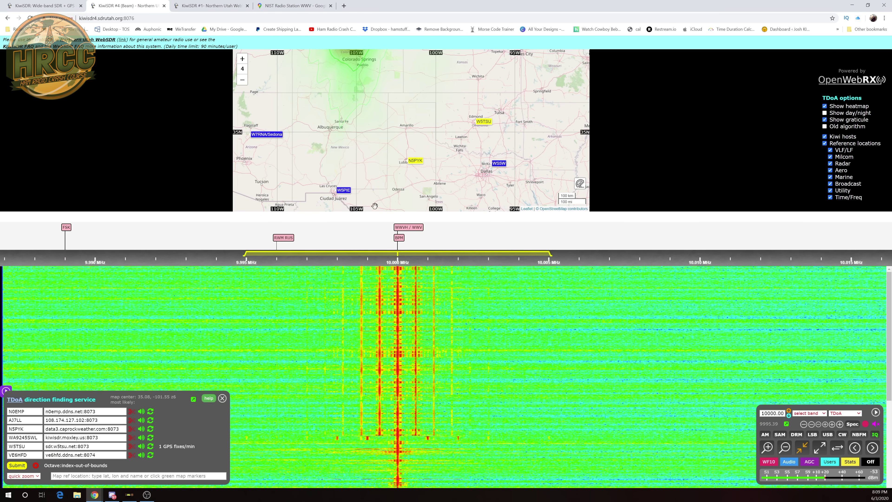
Run the TDoA calculation with the six stations and examine the heatmap's hot spots relative to the N0EMP receiver in Fort Collins
click(17, 465)
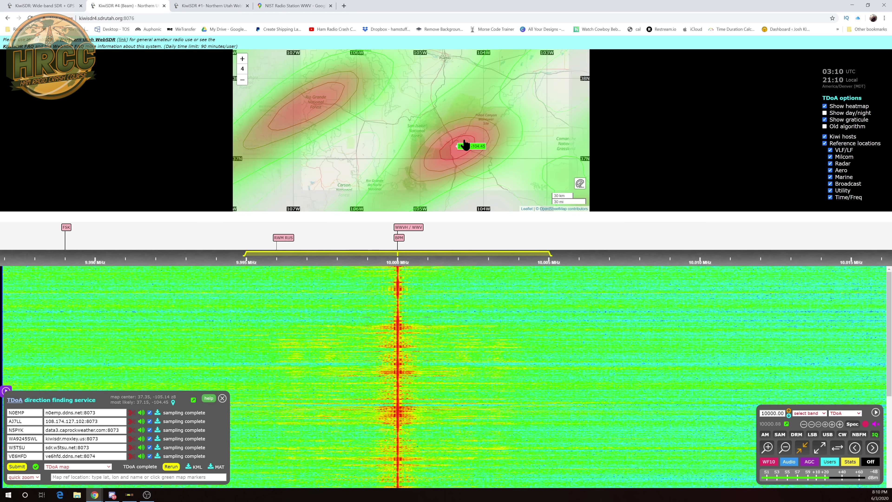
drag(476, 122, 471, 162)
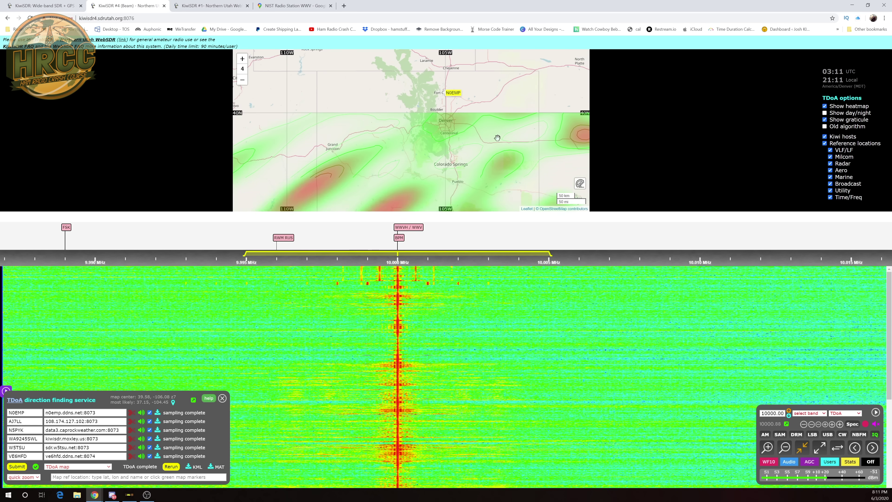
scroll(499, 146, down, 2)
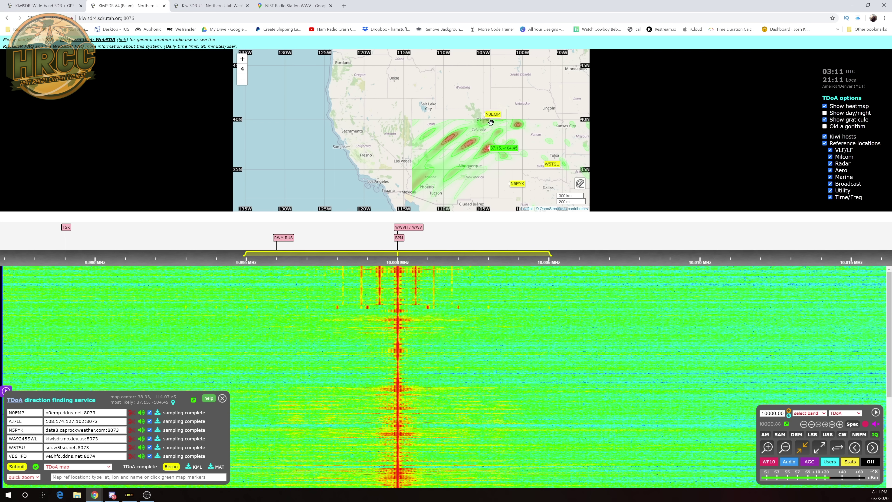
mouse_move(492, 119)
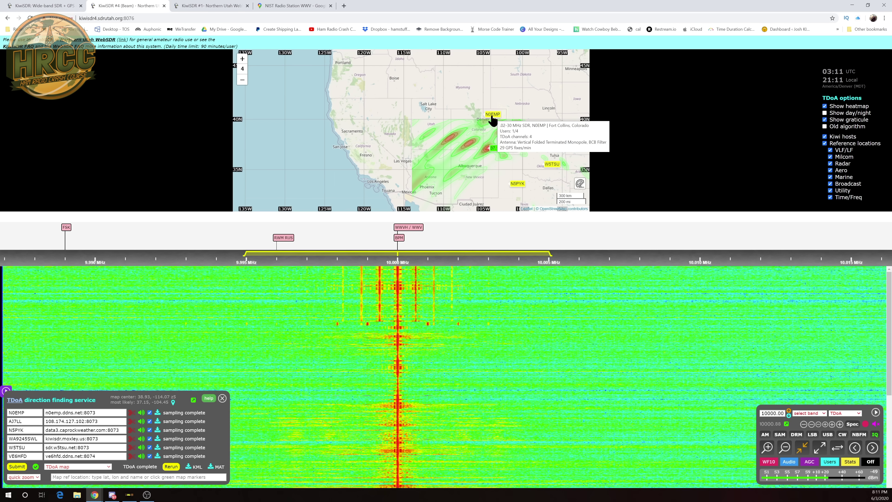
Replace the N0EMP sampling station with the WS5W receiver near Dallas and submit the TDoA run
click(132, 412)
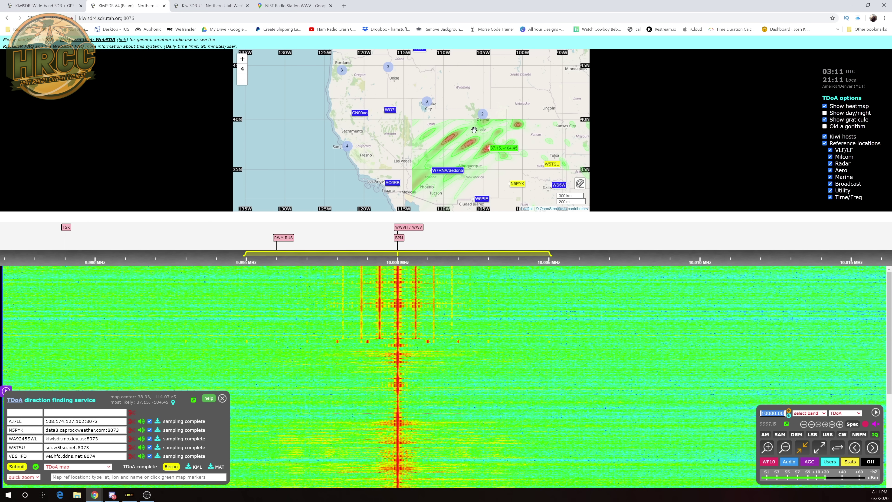
drag(471, 97, 422, 126)
drag(425, 90, 427, 51)
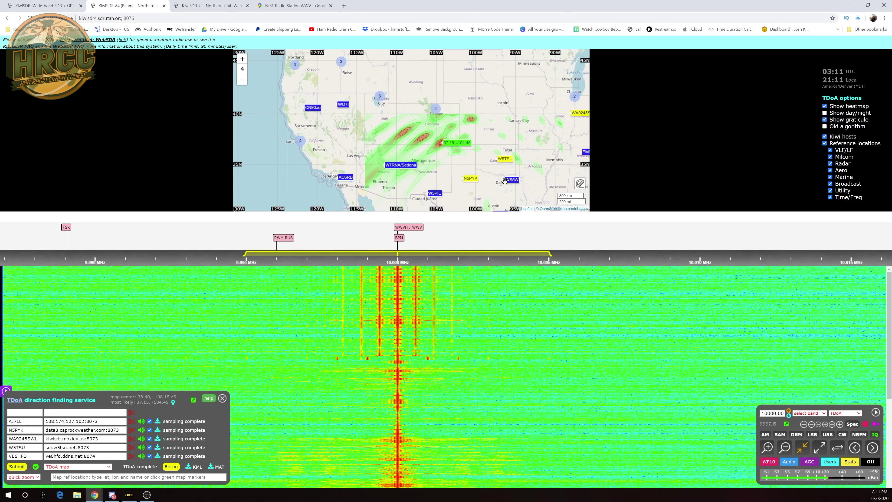
click(512, 185)
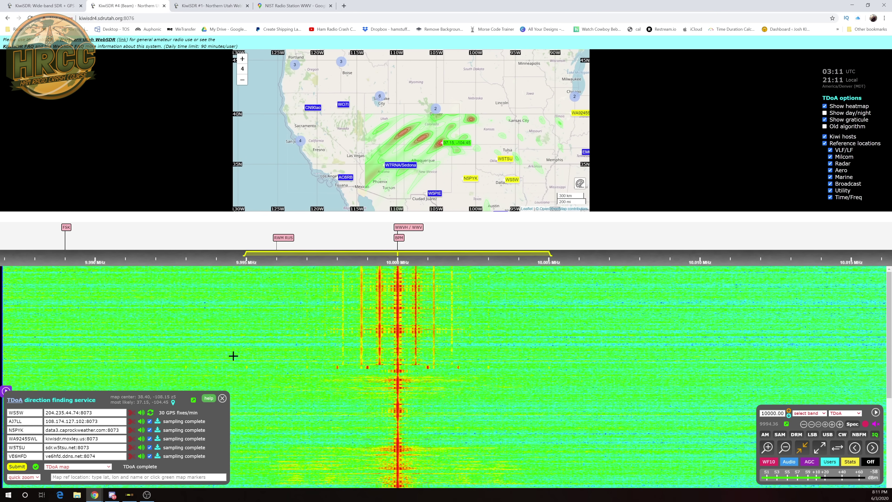
click(17, 466)
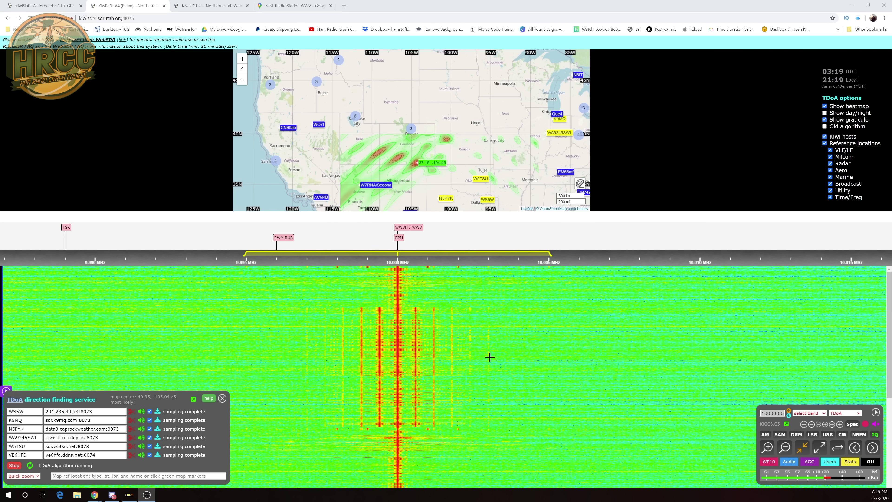
Examine the new TDoA heatmap around the most likely transmitter position near Rocky Mountain National Park
click(424, 168)
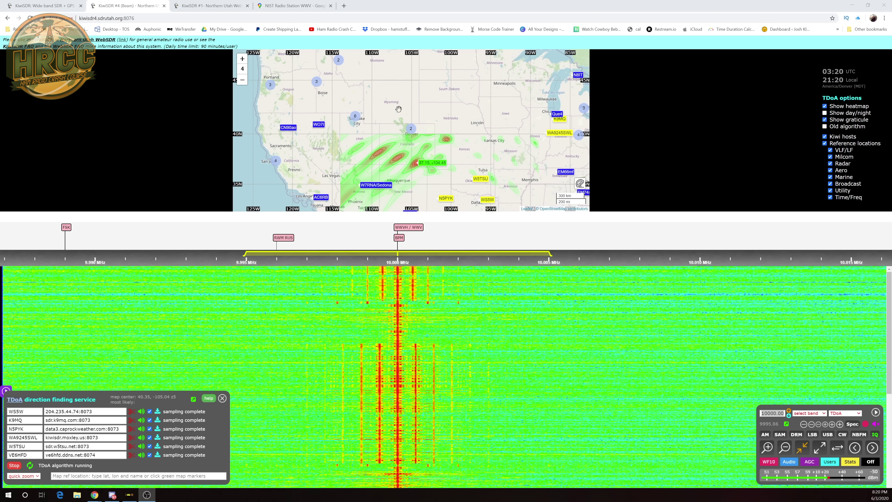
mouse_move(413, 131)
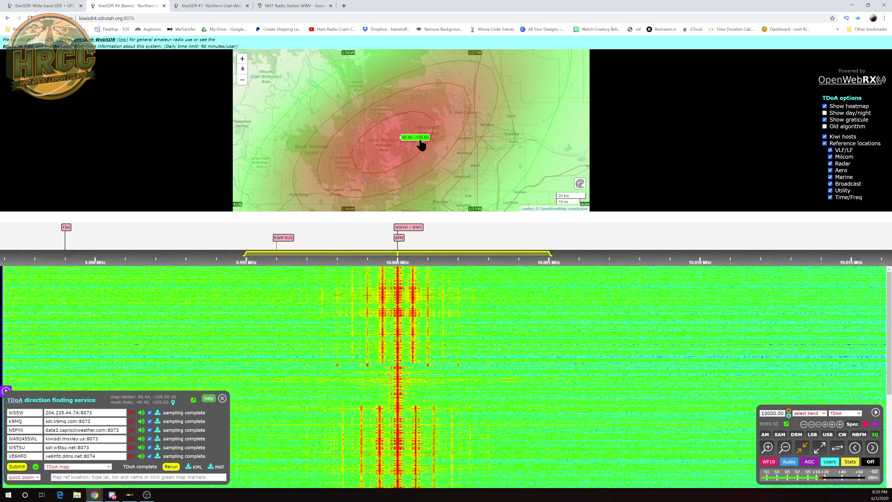
scroll(449, 140, up, 2)
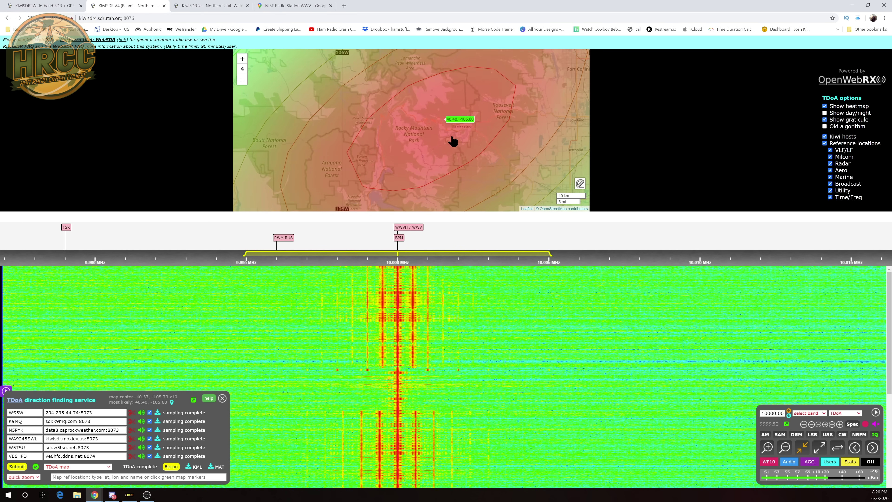
scroll(423, 94, up, 4)
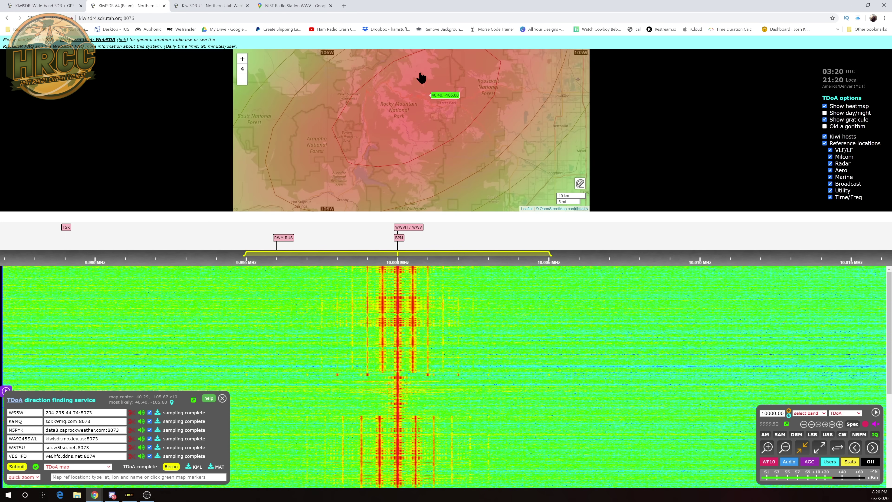
scroll(435, 163, down, 4)
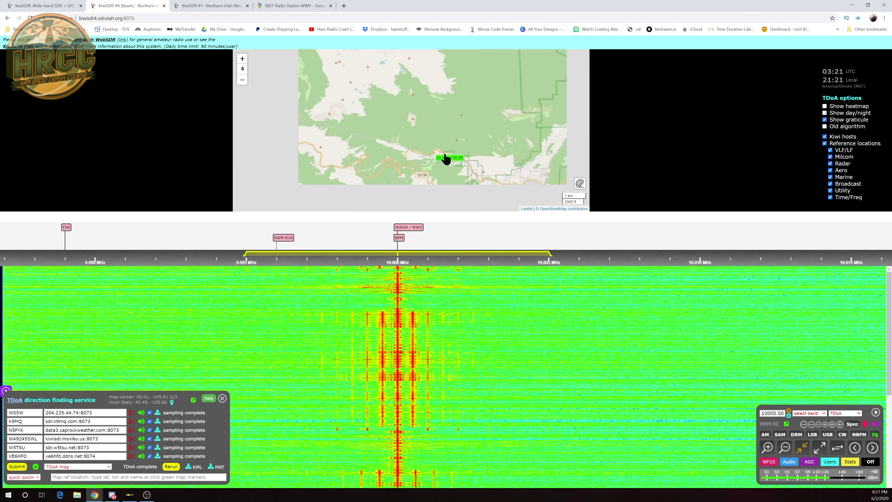
Compare the most likely position with Fort Collins on the TDoA map and return to the NIST Radio Station WWV page in Google Maps
scroll(457, 157, down, 2)
scroll(523, 143, up, 1)
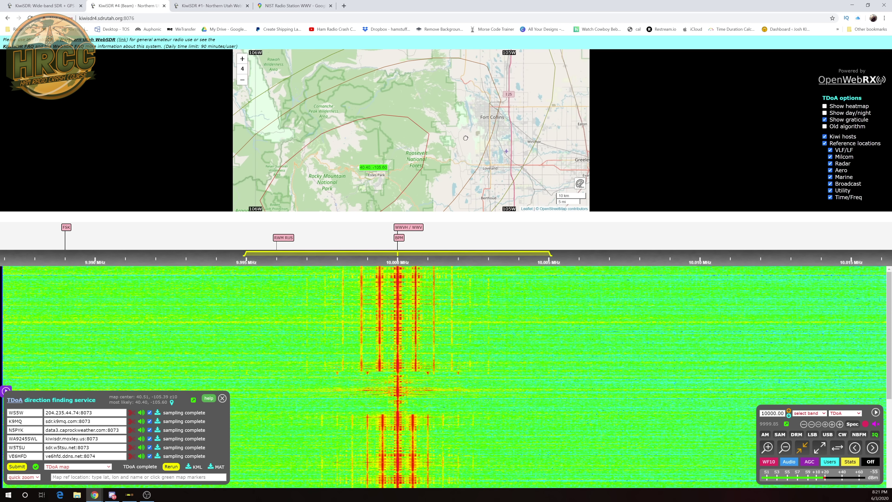
drag(494, 119, 470, 130)
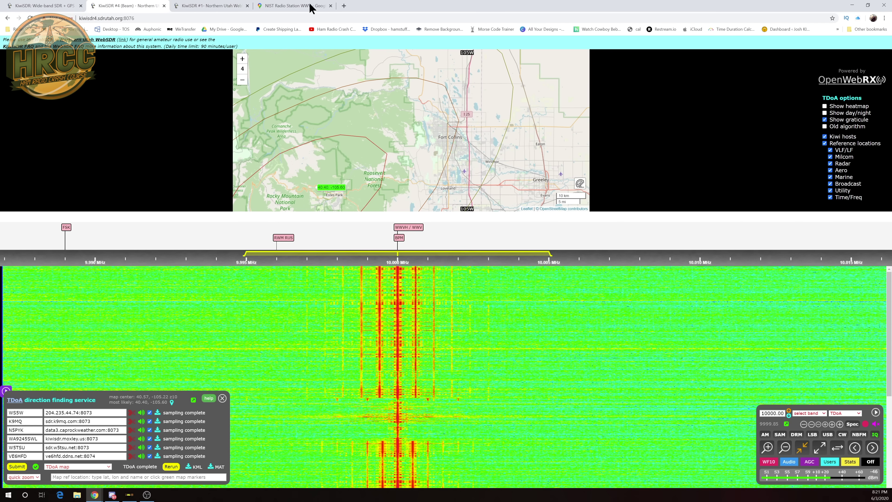
click(298, 10)
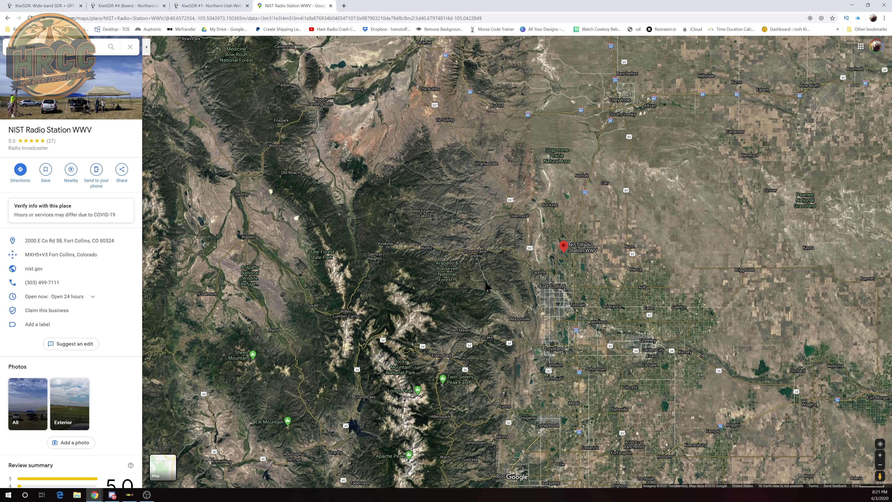
Examine the antenna site of NIST Radio Station WWV close up in the satellite imagery
mouse_move(563, 249)
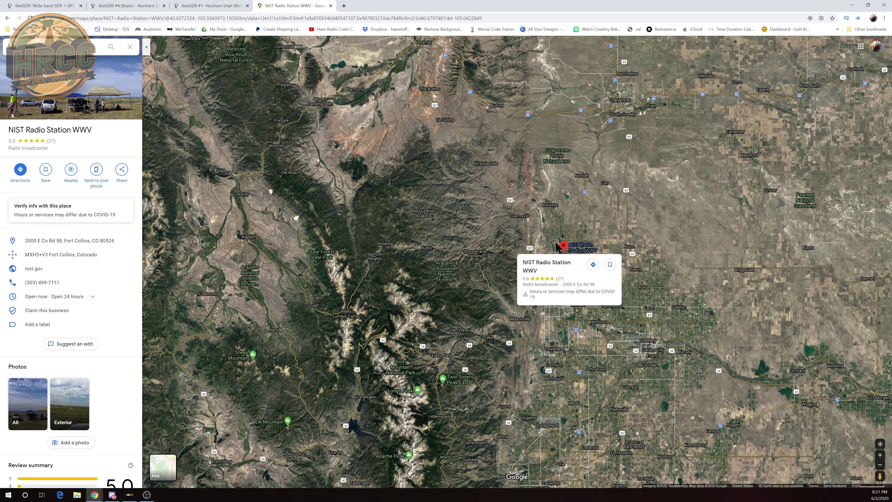
scroll(559, 248, up, 3)
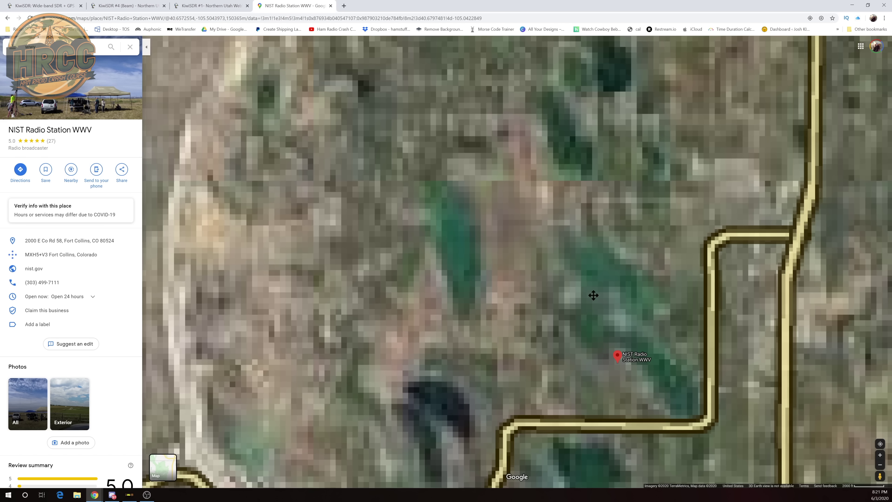
drag(591, 295, 549, 182)
scroll(512, 243, up, 2)
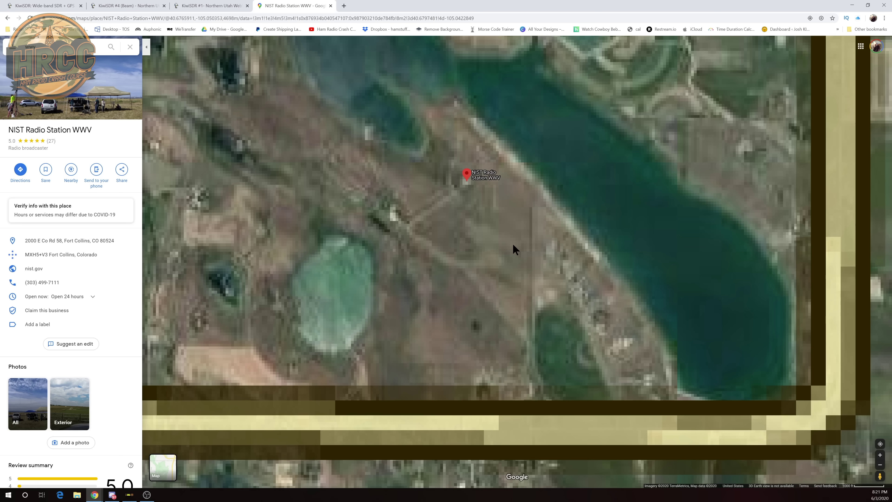
drag(539, 284, 589, 322)
scroll(578, 318, up, 1)
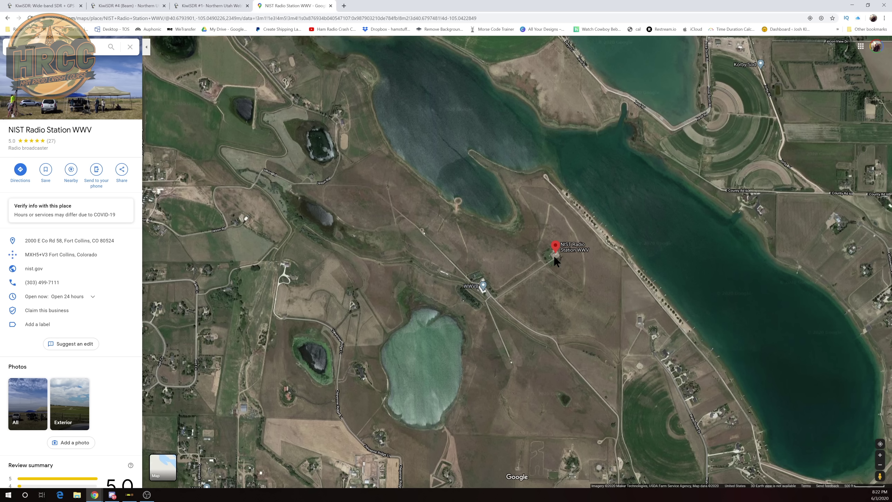
Compare the WWV site's location with Fort Collins and the mountains toward Rocky Mountain National Park in the satellite view
scroll(500, 305, down, 3)
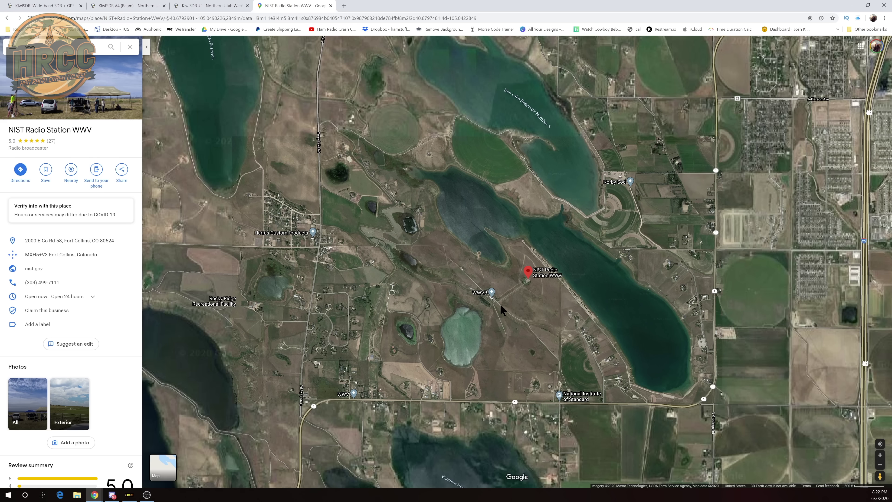
scroll(500, 303, down, 2)
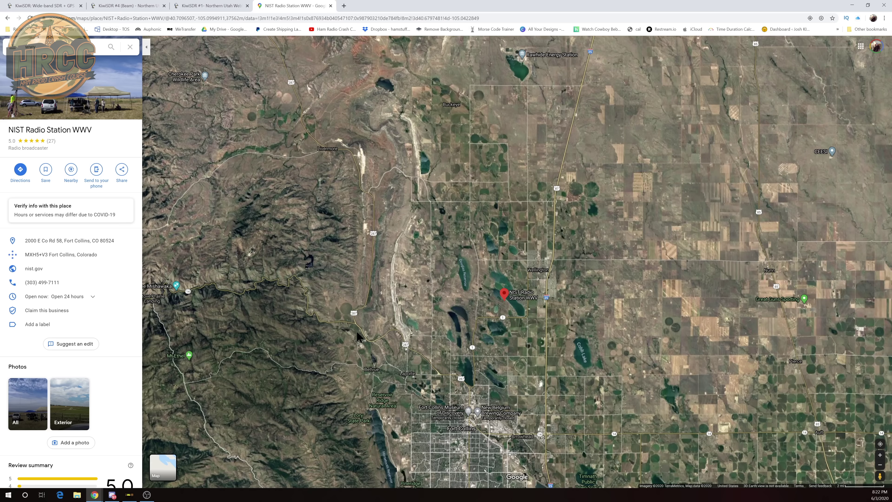
drag(358, 337, 554, 79)
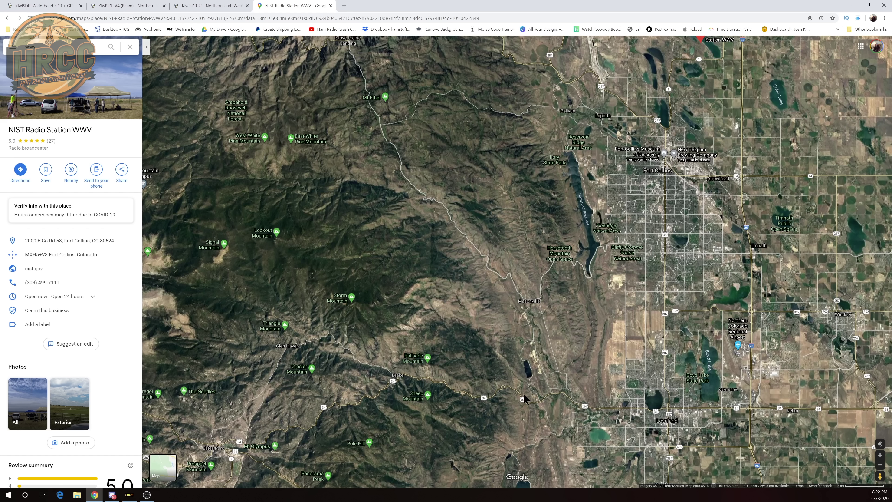
scroll(577, 342, down, 1)
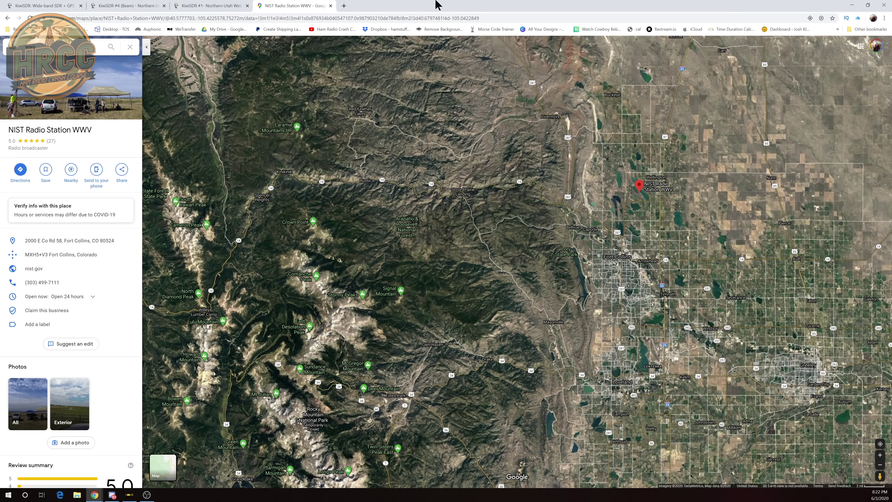
Return to the KiwiSDR #4 TDoA page and choose W3LLA and N0EMP near Fort Collins as sampling stations
click(141, 7)
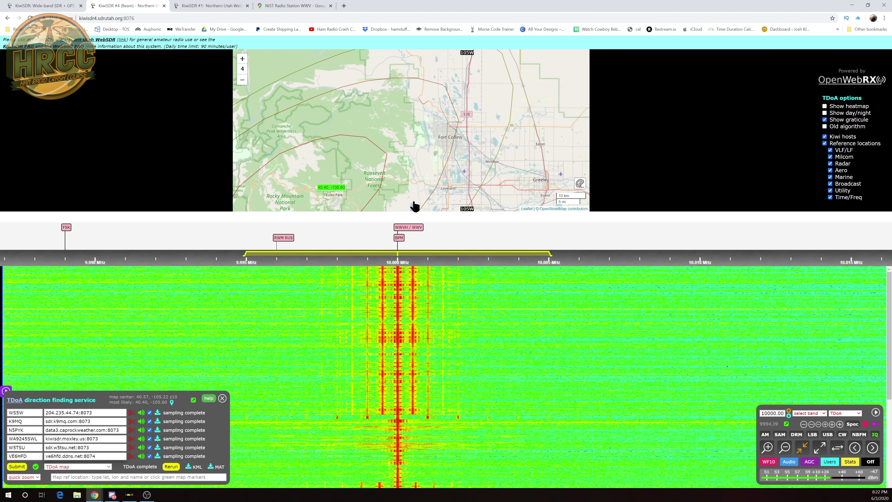
drag(399, 155, 429, 128)
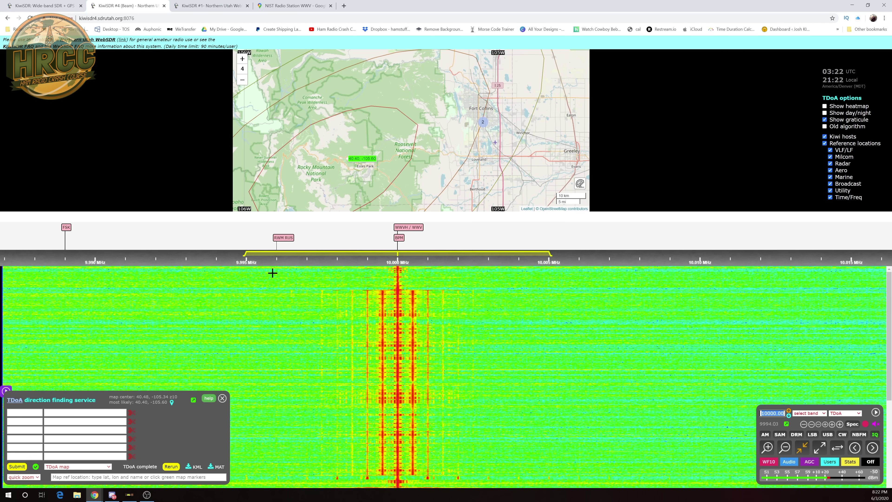
click(482, 123)
click(506, 125)
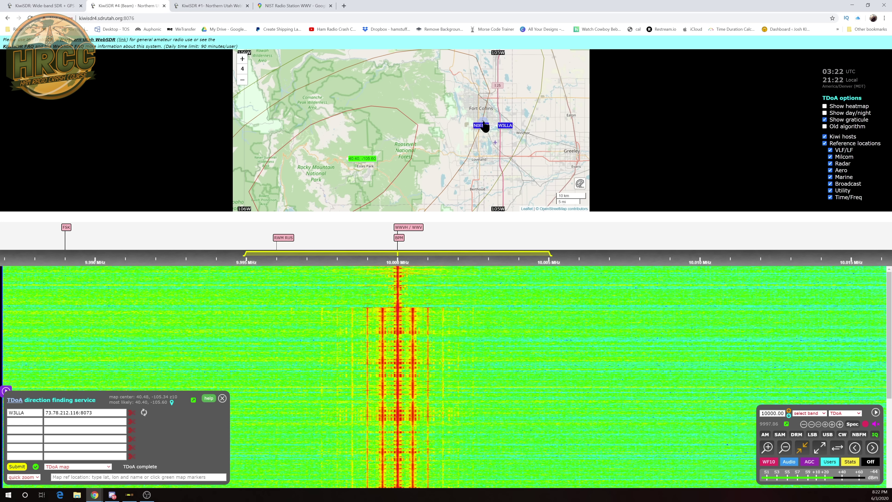
click(483, 125)
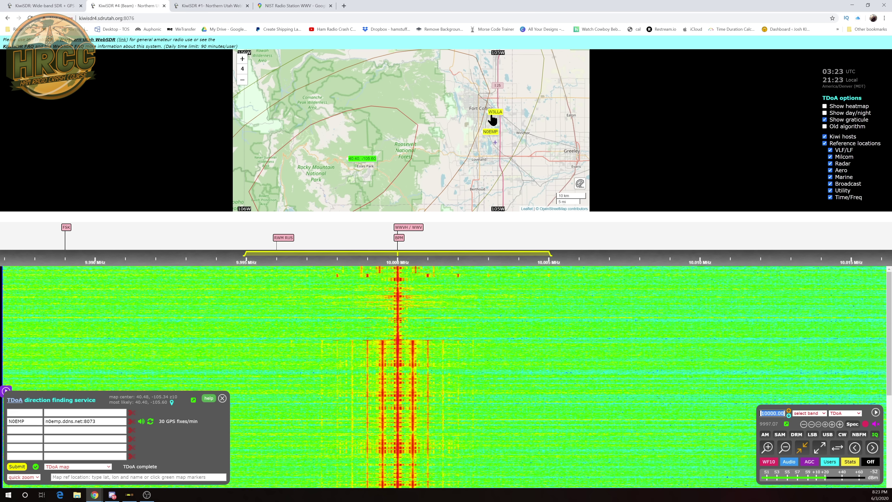
Add the Utah receivers KA7EZO, DN31uo and KA7OEI2 as sampling stations and submit the TDoA run
scroll(465, 172, down, 1)
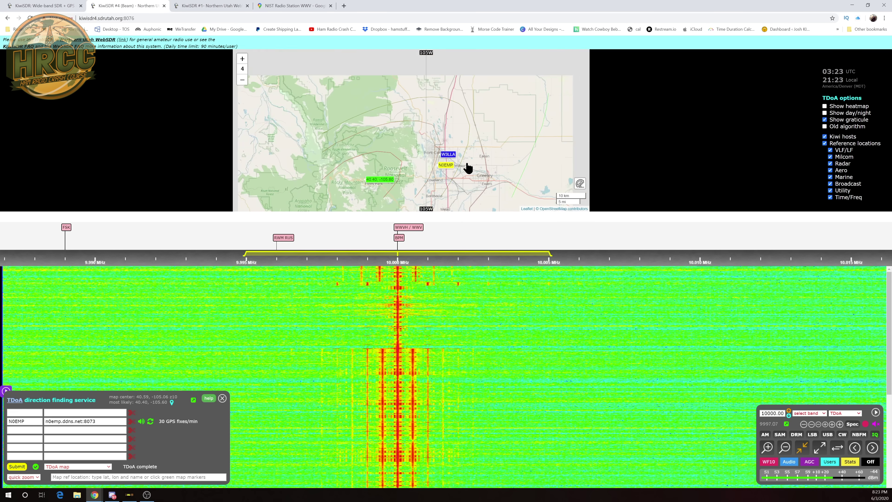
drag(478, 169, 473, 95)
drag(492, 169, 472, 132)
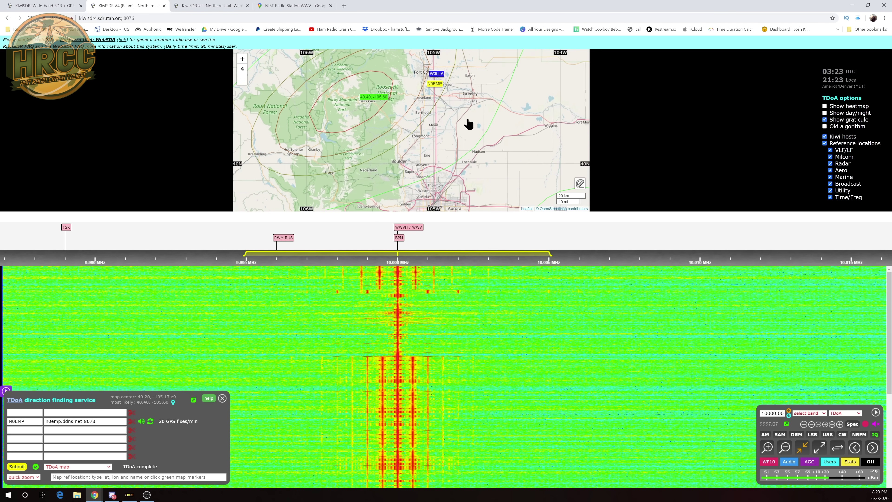
scroll(476, 145, down, 1)
mouse_move(492, 163)
mouse_down()
mouse_move(467, 91)
mouse_move(484, 165)
mouse_move(476, 159)
mouse_up()
scroll(472, 129, down, 2)
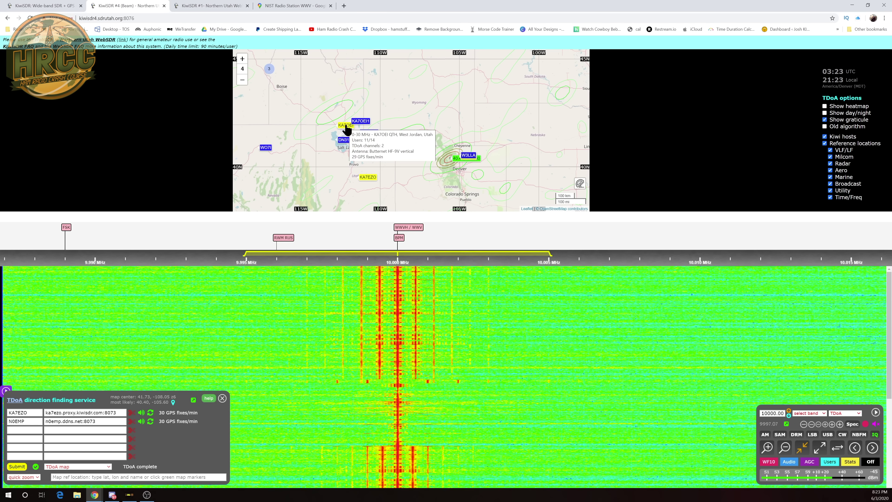
click(344, 144)
click(361, 143)
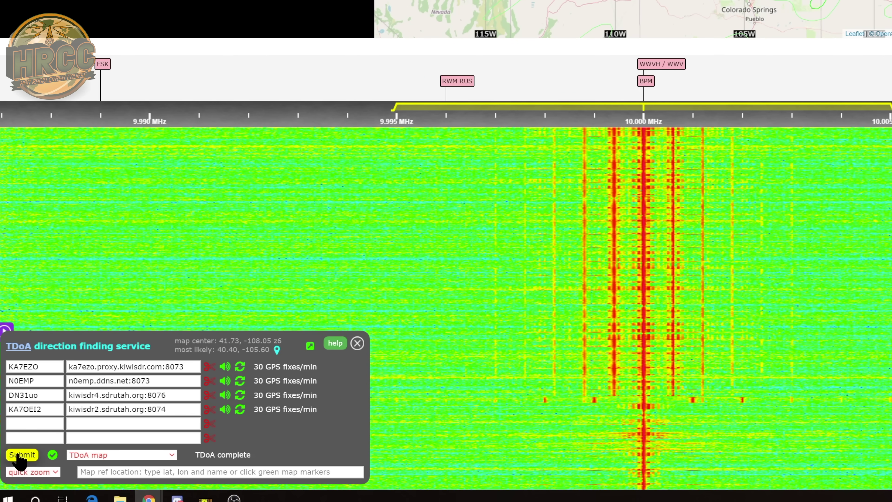
click(20, 455)
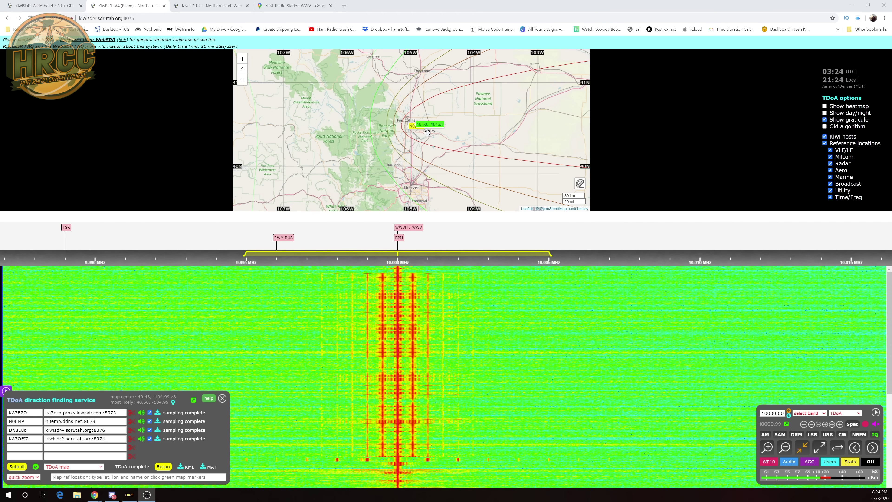
Examine the most likely transmitter position near Windsor, southeast of Fort Collins, at street level on the TDoA map
scroll(427, 132, up, 1)
scroll(409, 135, up, 1)
scroll(409, 135, up, 1)
drag(385, 100, 453, 199)
scroll(426, 153, up, 1)
scroll(408, 123, up, 1)
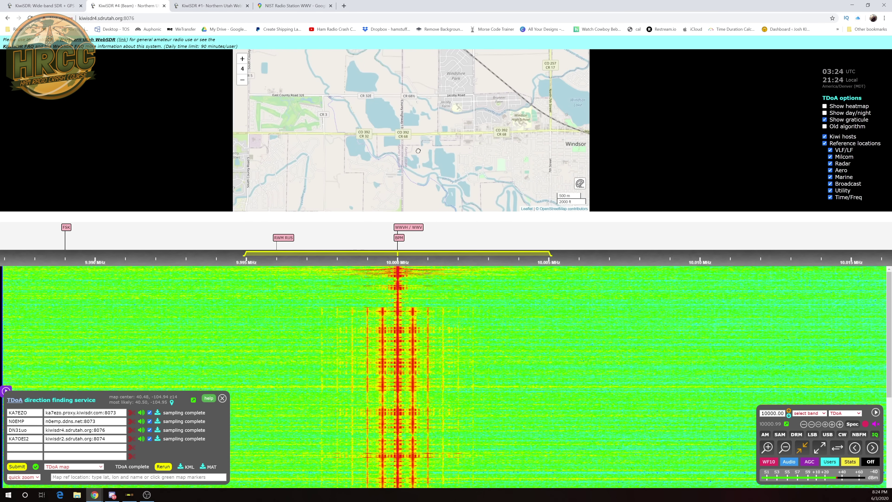
scroll(407, 123, up, 1)
drag(423, 126, 436, 156)
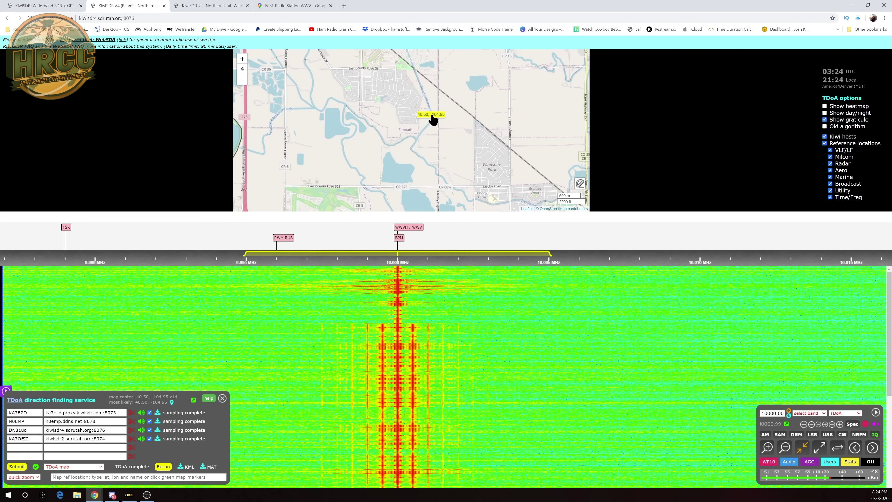
scroll(430, 116, up, 2)
drag(432, 187, 429, 162)
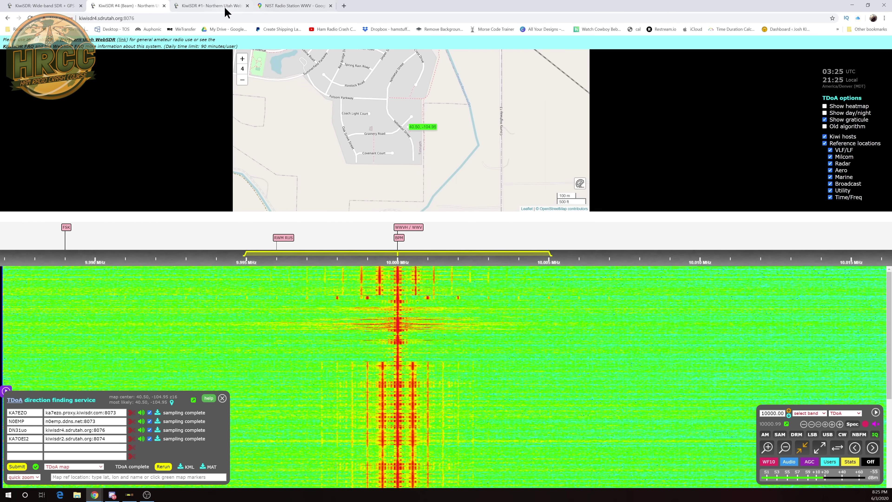
Switch to the NIST Radio Station WWV page in Google Maps and examine the site's surroundings near Wellington
click(283, 7)
drag(657, 220, 553, 253)
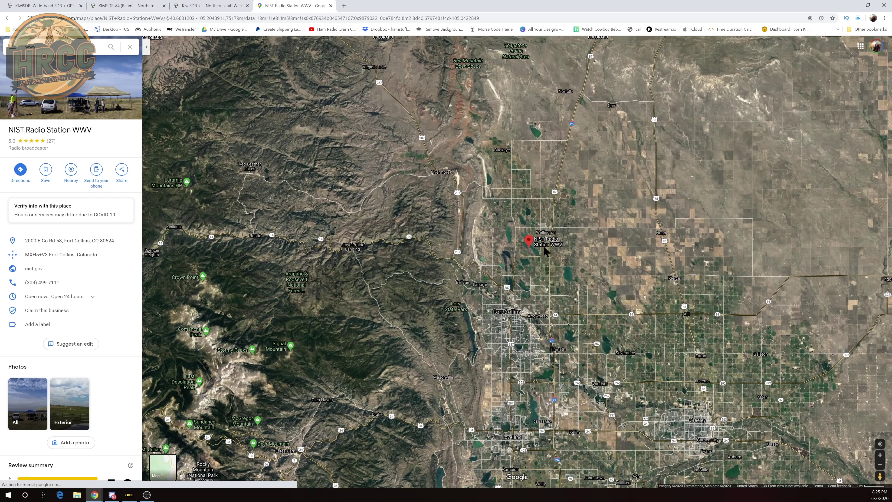
scroll(553, 250, up, 3)
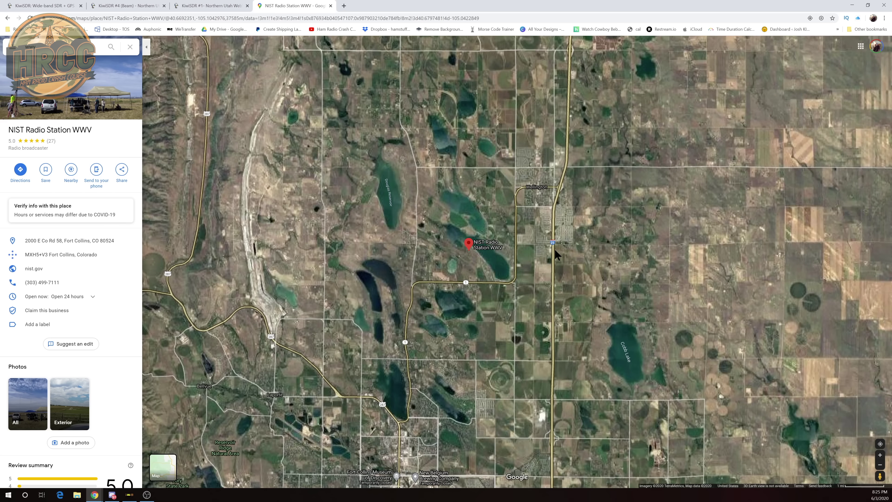
scroll(555, 249, up, 1)
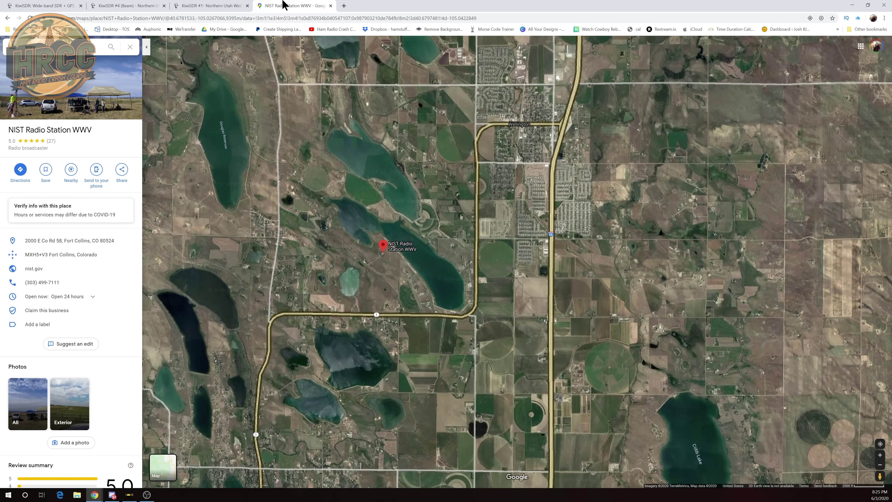
Find the actual WWV site beside the reservoirs near Wellington on the TDoA map, checking it against Google Maps
click(197, 8)
click(132, 8)
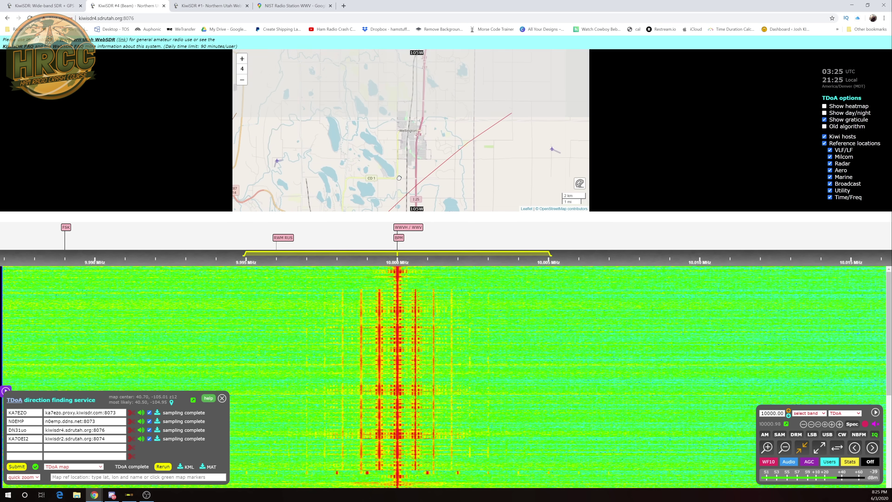
scroll(389, 157, up, 1)
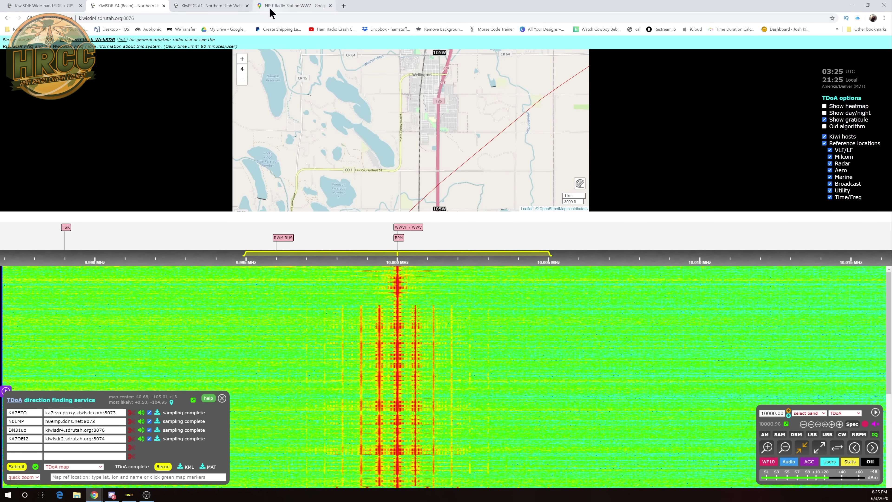
click(260, 8)
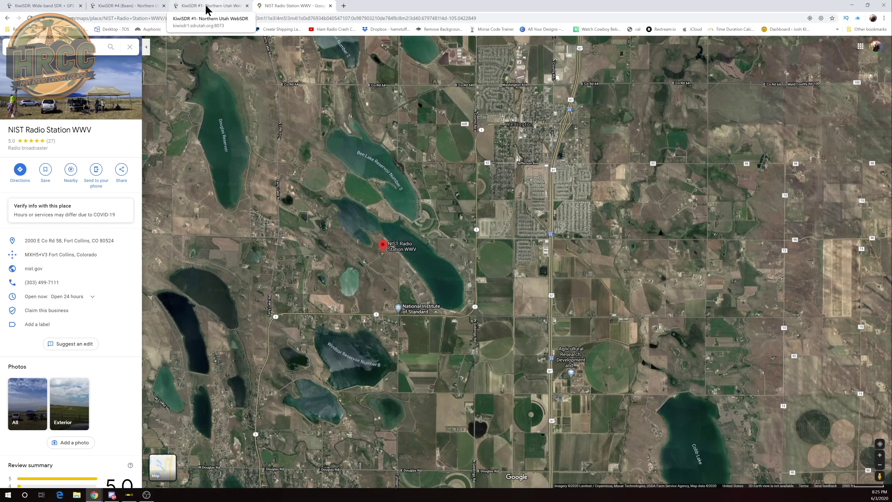
click(155, 7)
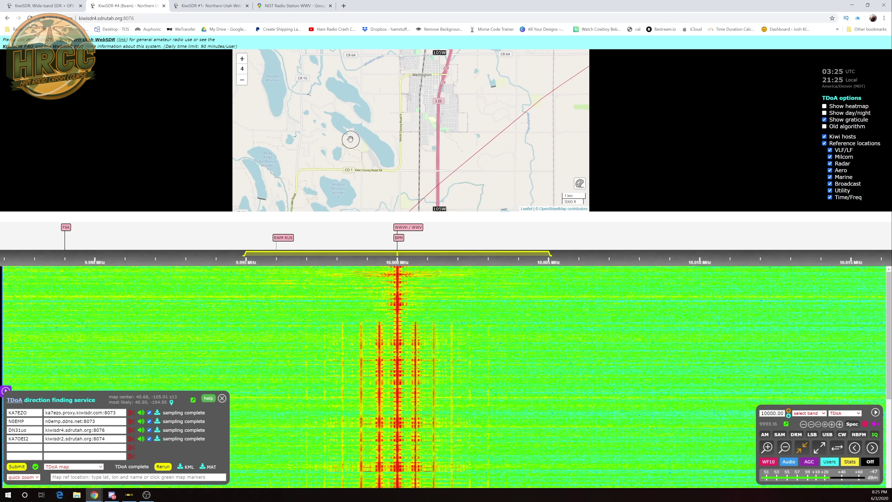
Compare the calculated position with Fort Collins and the sampling stations at regional and national scale on the TDoA map
scroll(351, 139, down, 2)
scroll(351, 139, down, 1)
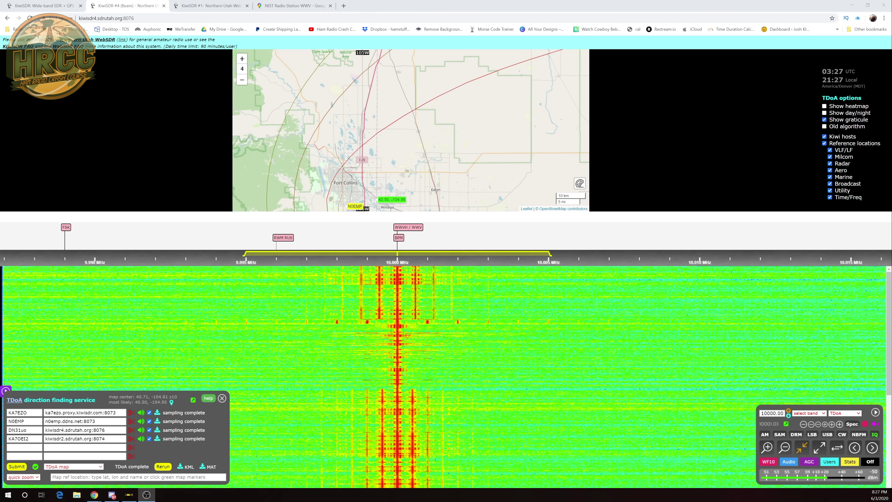
scroll(432, 115, down, 2)
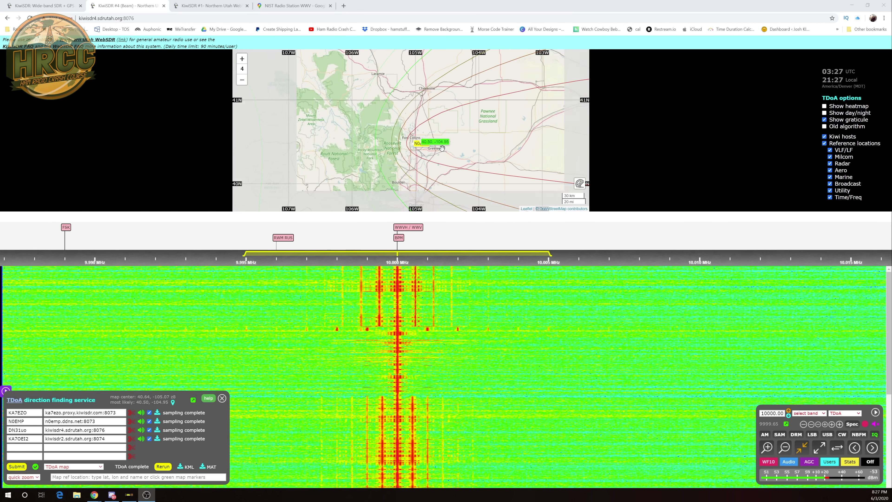
scroll(442, 146, down, 4)
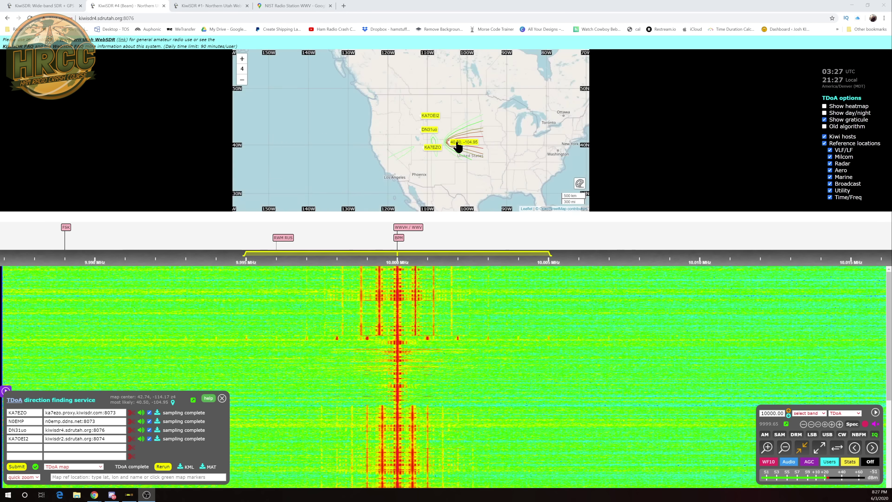
scroll(459, 146, down, 1)
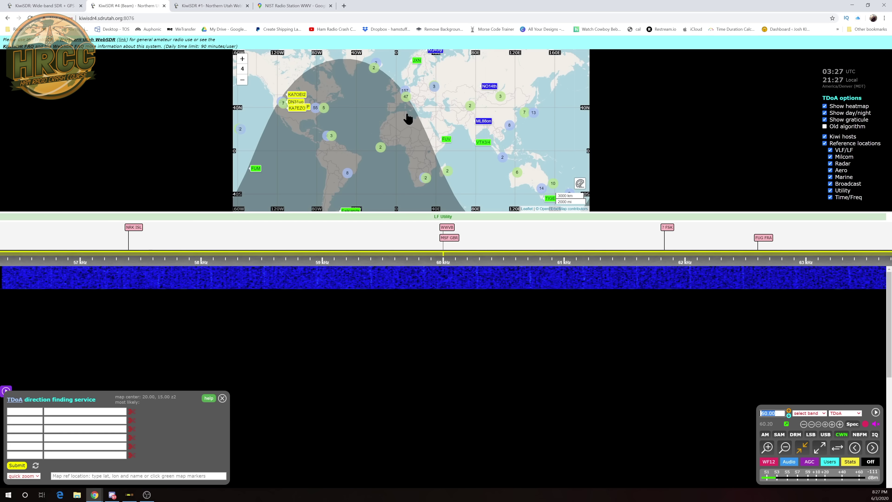
Explore the clusters of KiwiSDR receivers across Europe and the United Kingdom on the TDoA map
click(404, 90)
drag(407, 95, 424, 133)
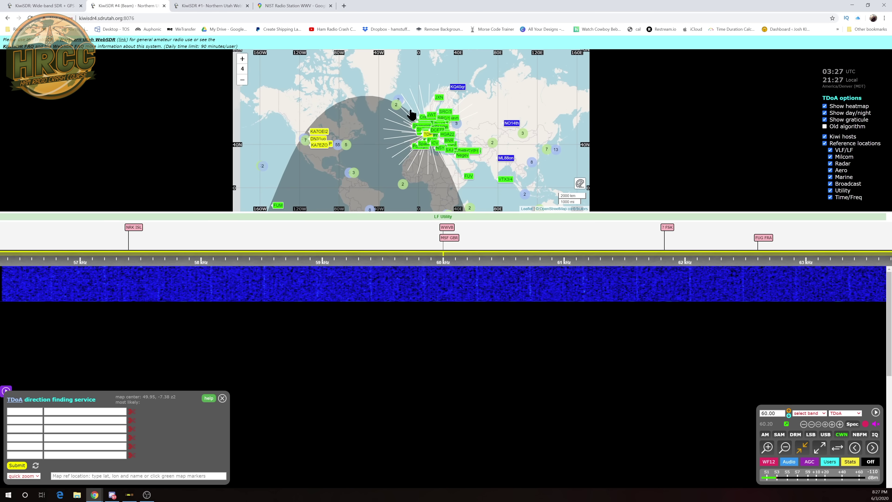
scroll(412, 115, up, 2)
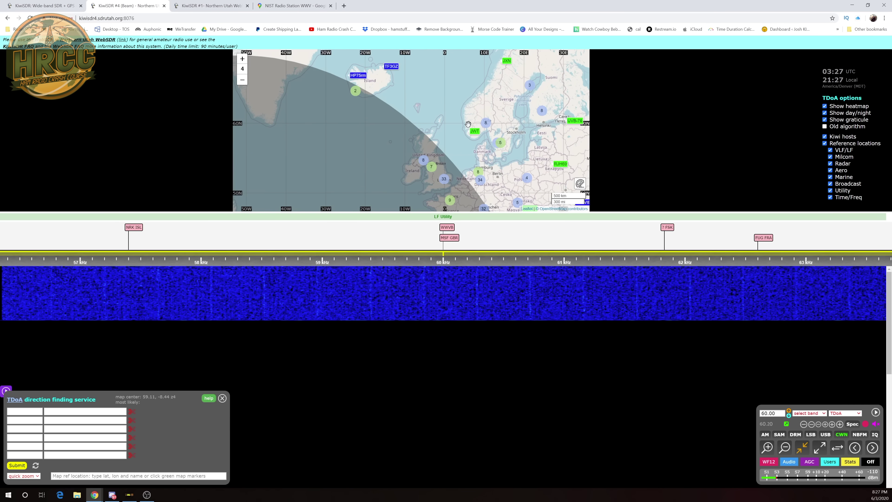
scroll(468, 124, up, 1)
drag(466, 175, 464, 113)
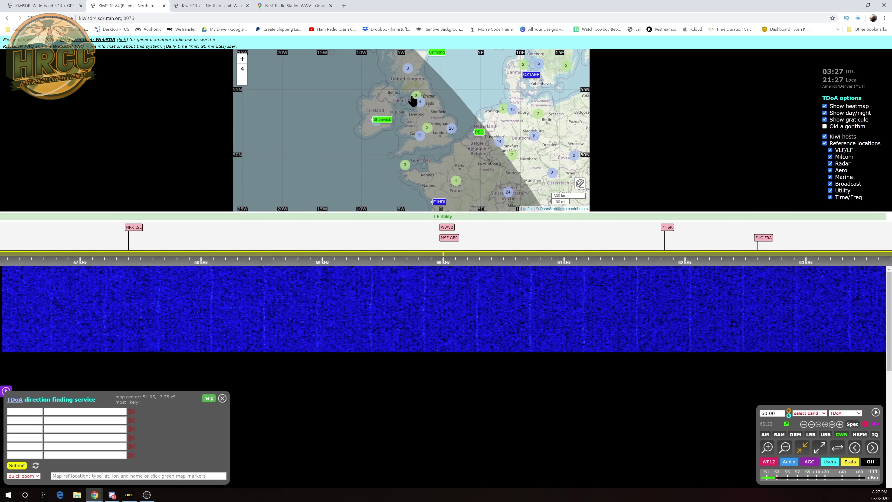
mouse_move(446, 133)
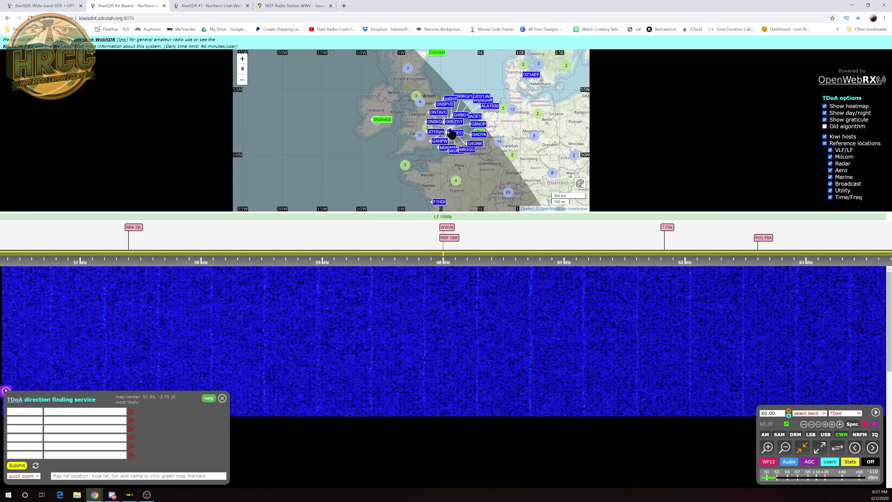
Examine the receiver coverage in continental Europe and across the Atlantic to North America on the TDoA map
drag(502, 184, 465, 137)
scroll(444, 136, down, 1)
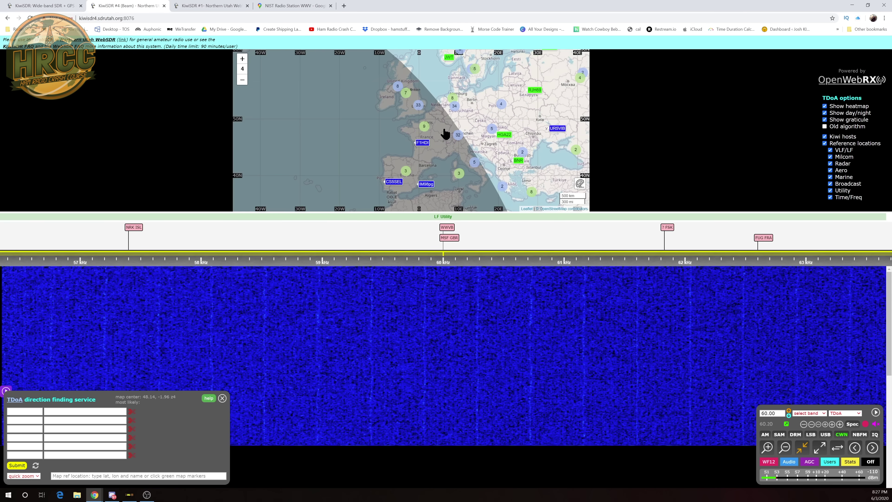
scroll(381, 139, down, 1)
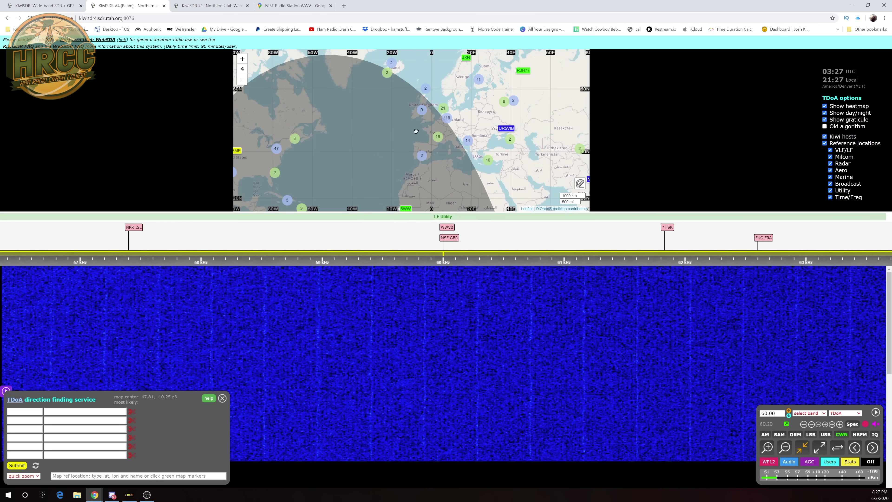
drag(331, 170, 432, 160)
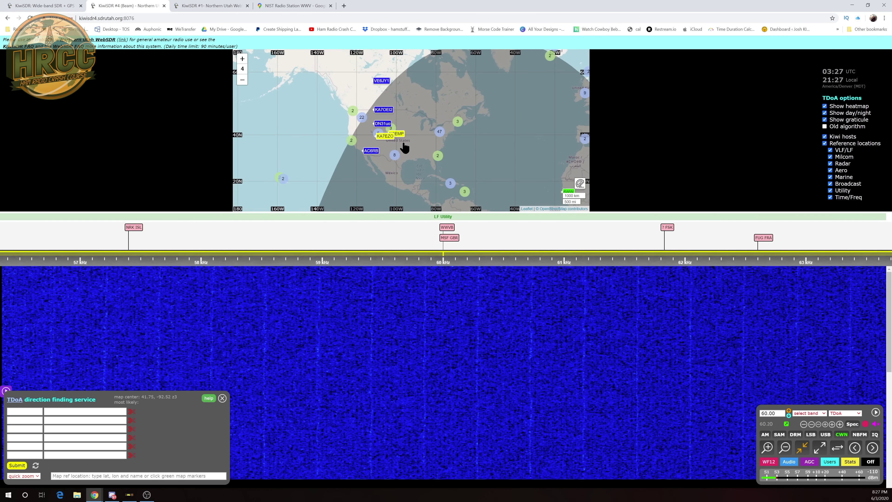